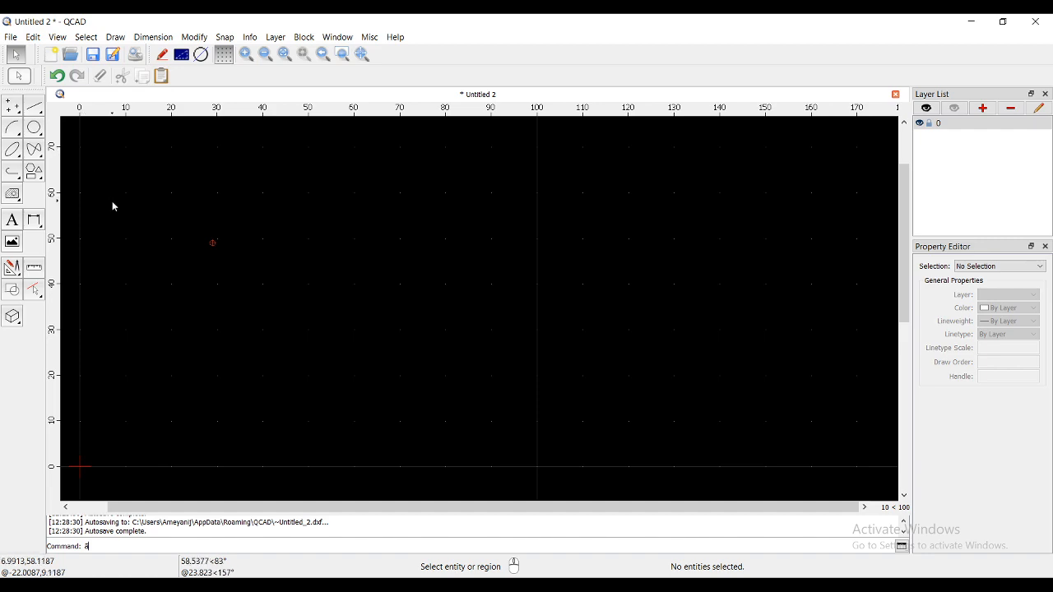
scroll(204, 275, "down", 3)
mouse_move(205, 274)
middle_mouse_down()
mouse_move(263, 370)
mouse_move(308, 346)
middle_mouse_up()
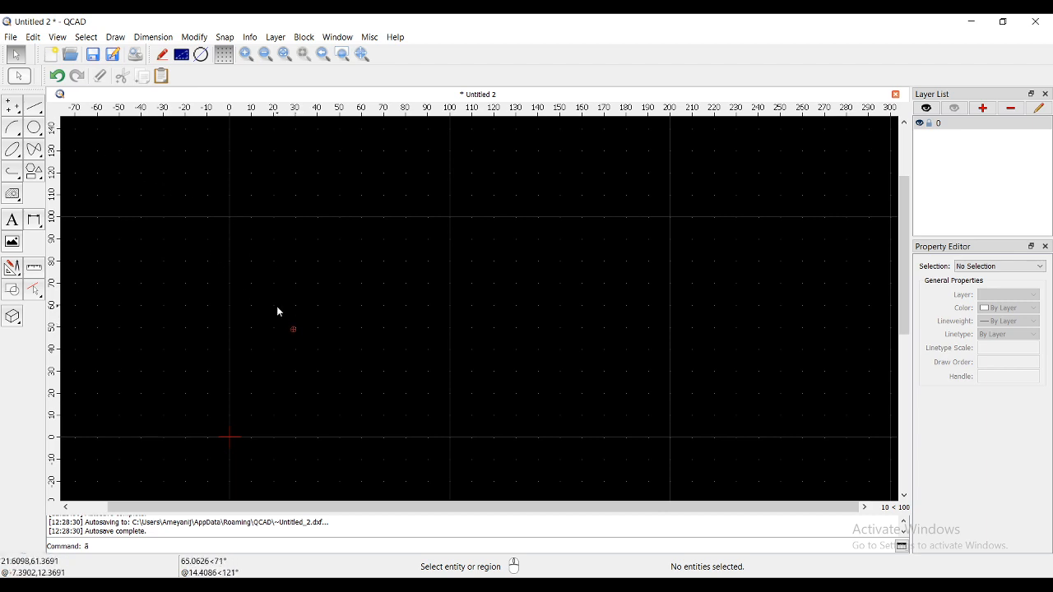
left_click(35, 107)
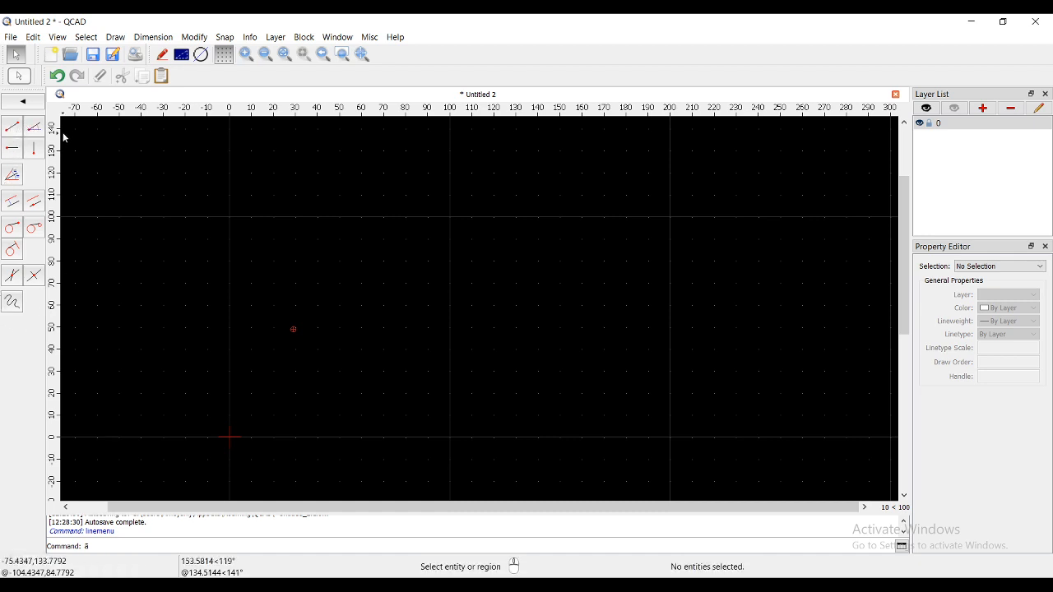
left_click(18, 132)
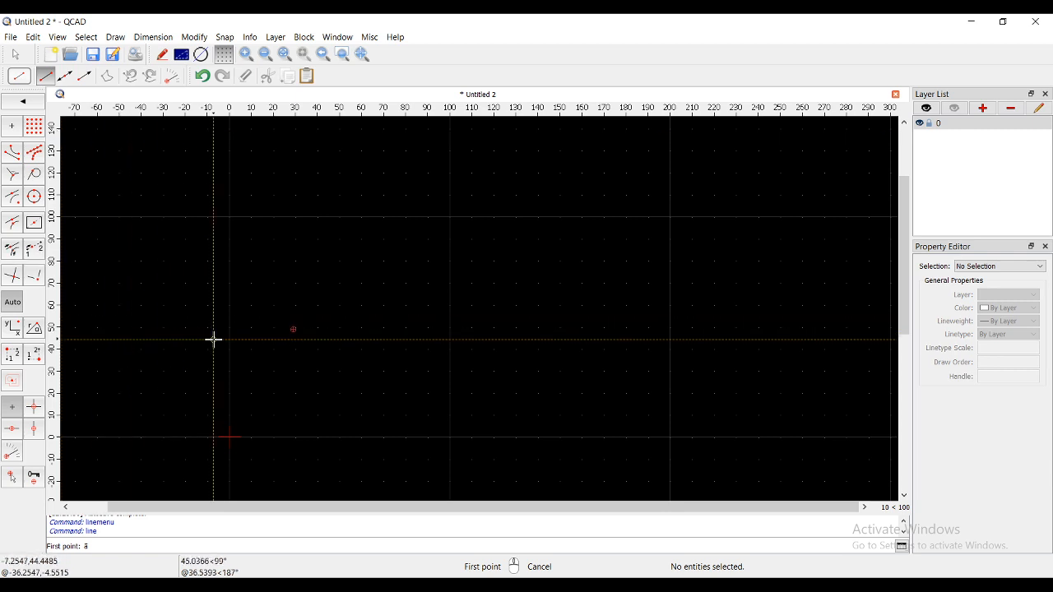
right_click(294, 231)
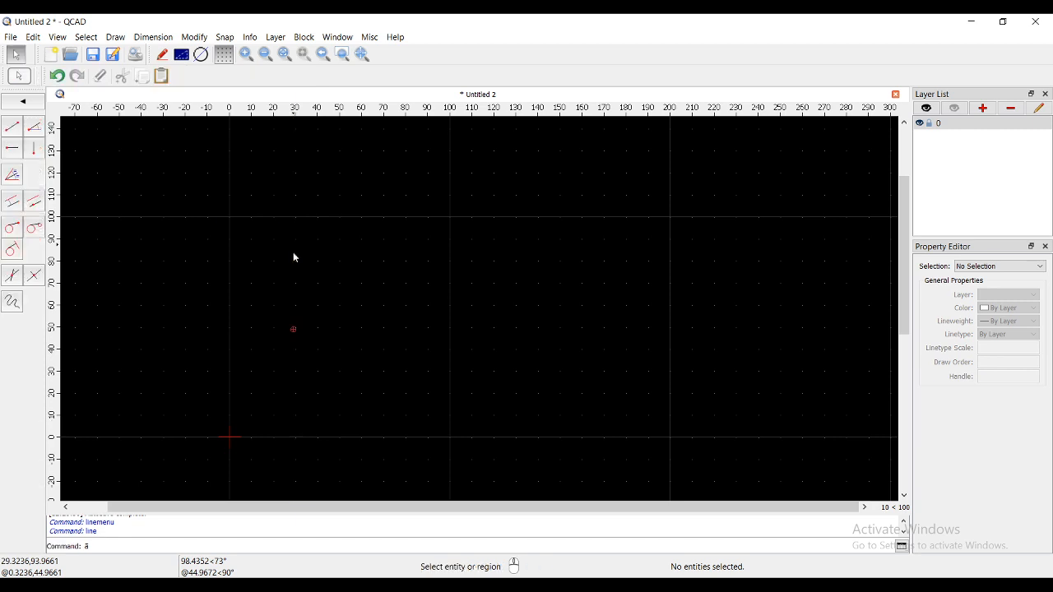
Draw a chain of six connected lines in a freehand zigzag, starting at the origin and using free snapping
left_click(12, 128)
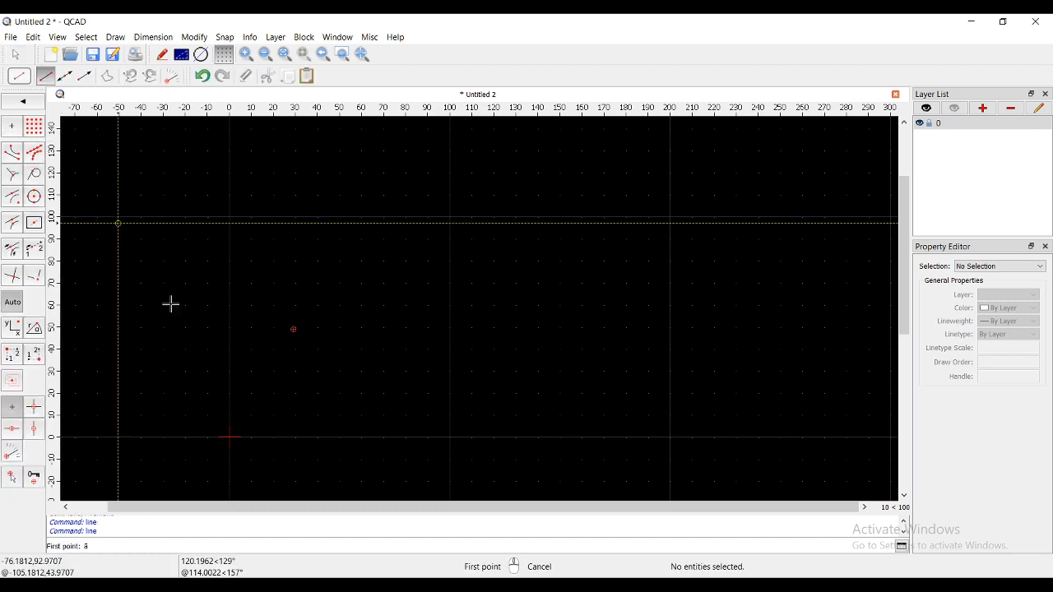
left_click(230, 438)
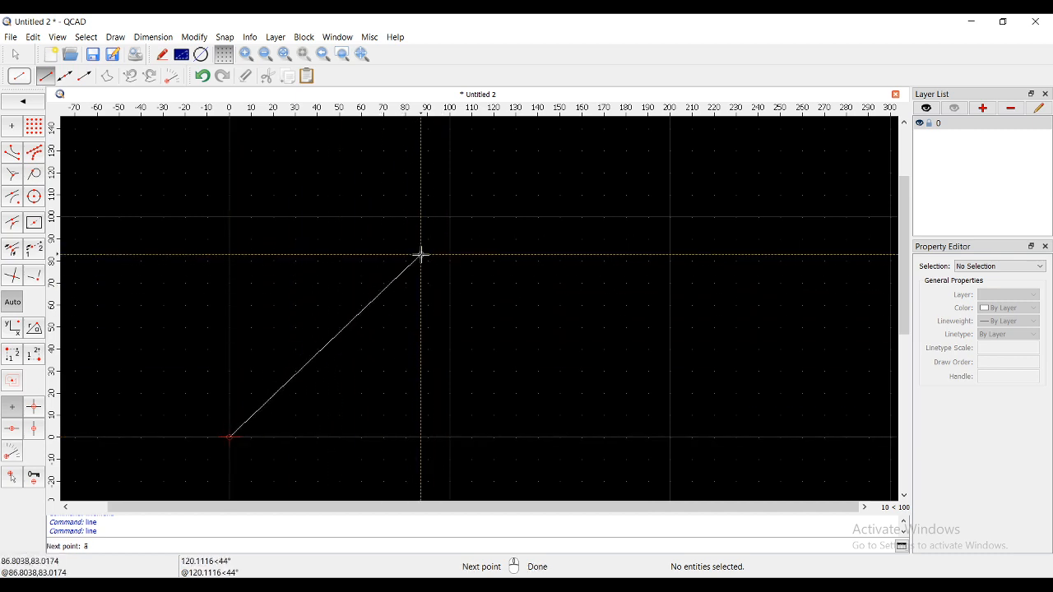
left_click(41, 130)
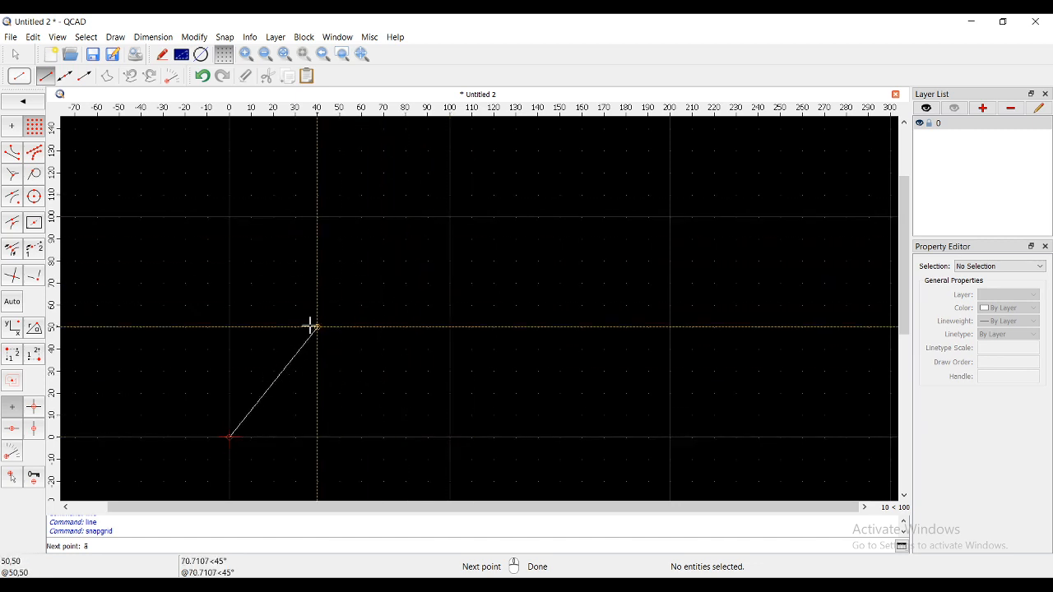
left_click(19, 130)
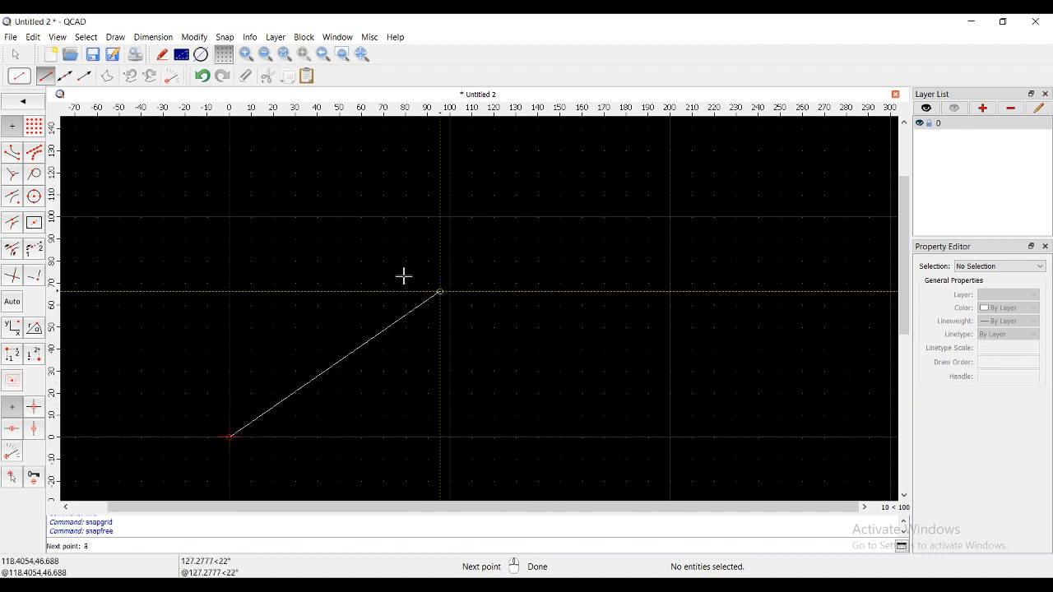
left_click(543, 261)
left_click(744, 395)
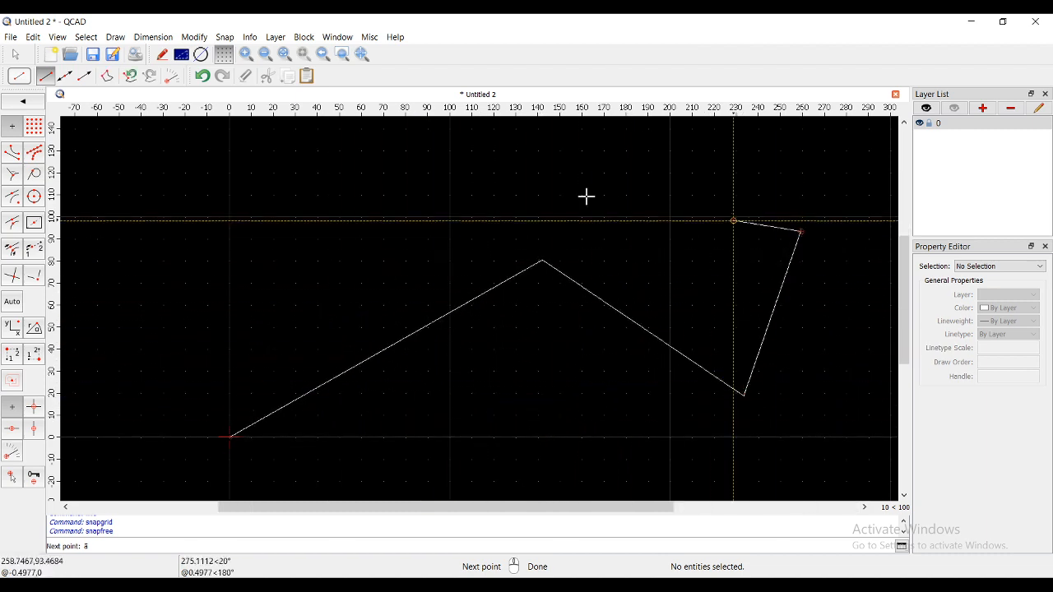
left_click(460, 167)
left_click(359, 300)
left_click(551, 483)
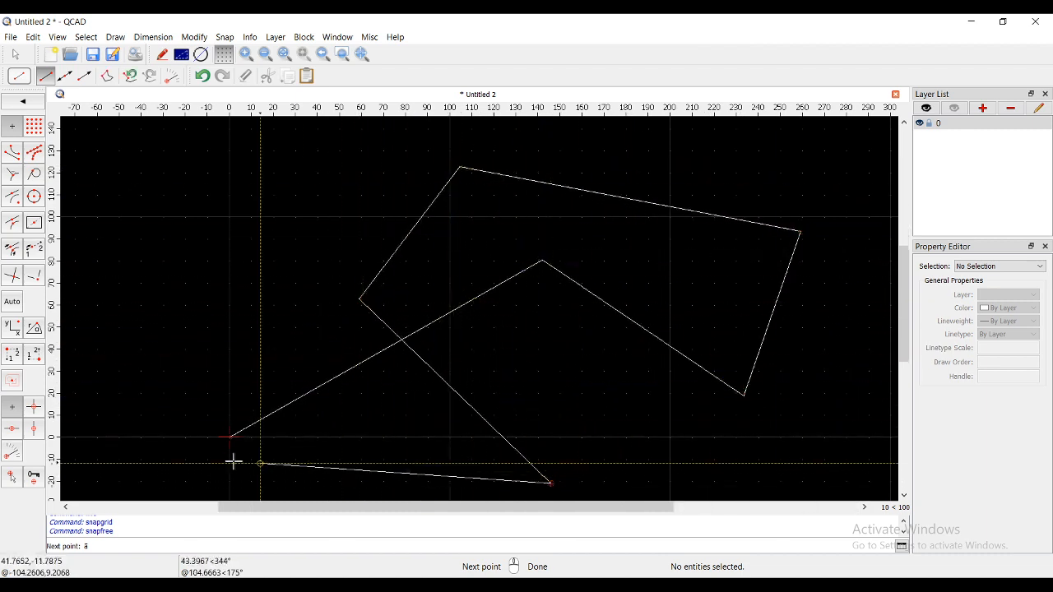
right_click(563, 345)
right_click(259, 239)
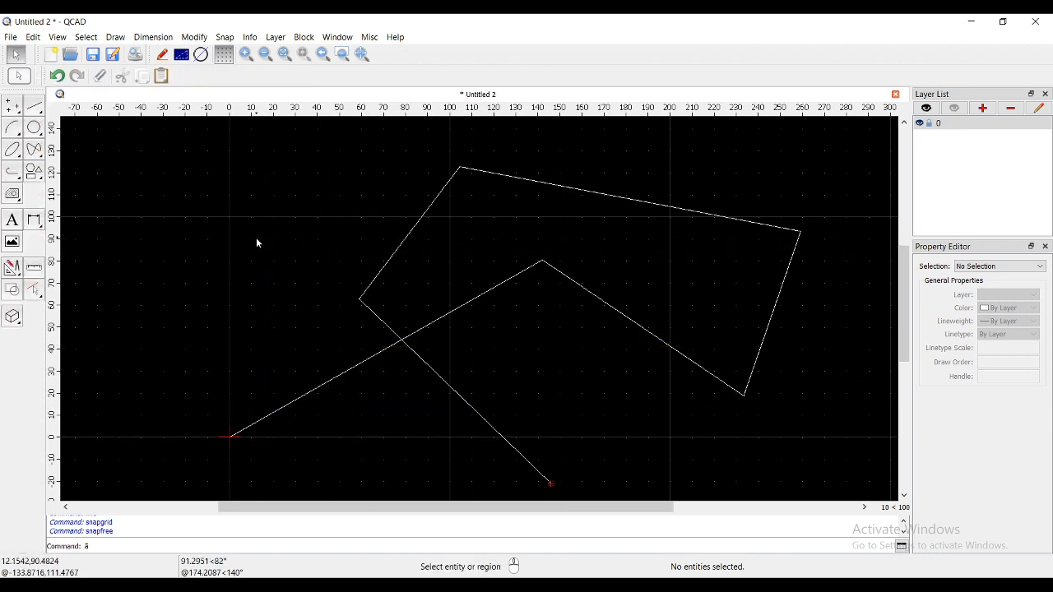
Delete all six connected lines from the drawing
scroll(255, 243, "down", 2)
left_click_drag(195, 169, 749, 463)
key("Delete")
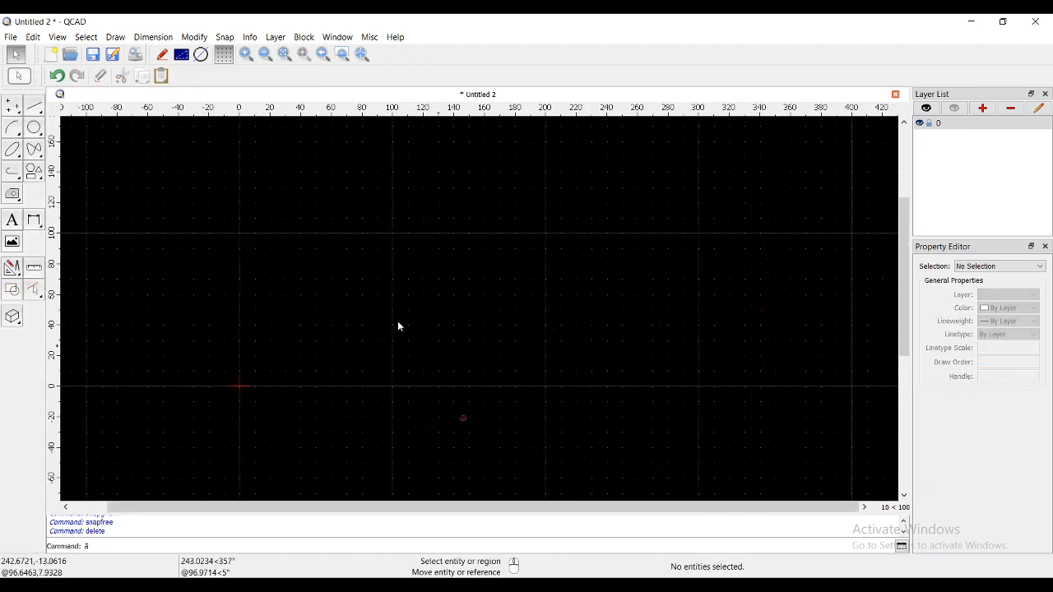
left_click(38, 112)
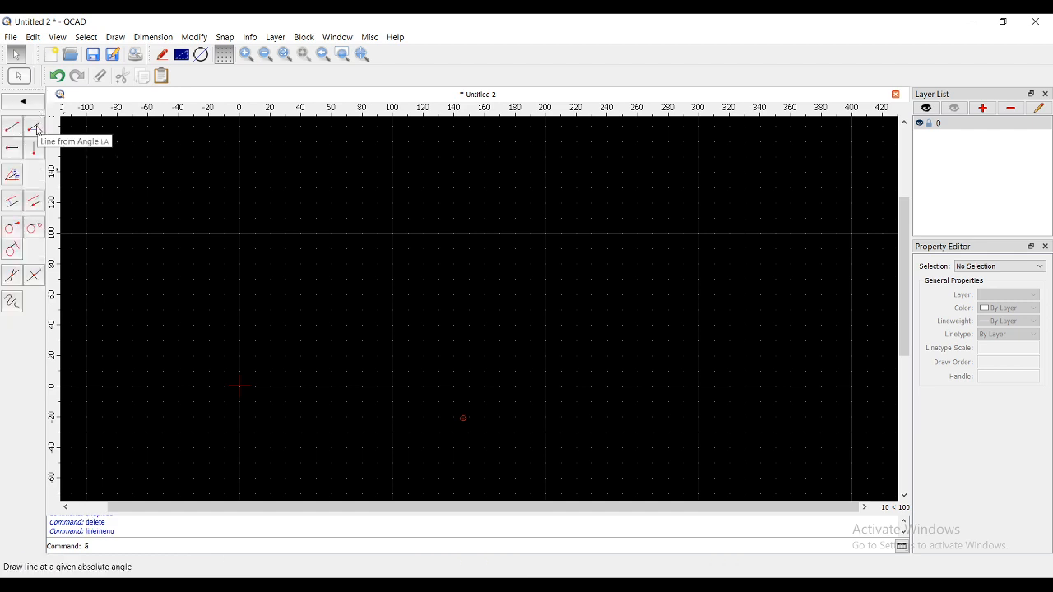
left_click(35, 128)
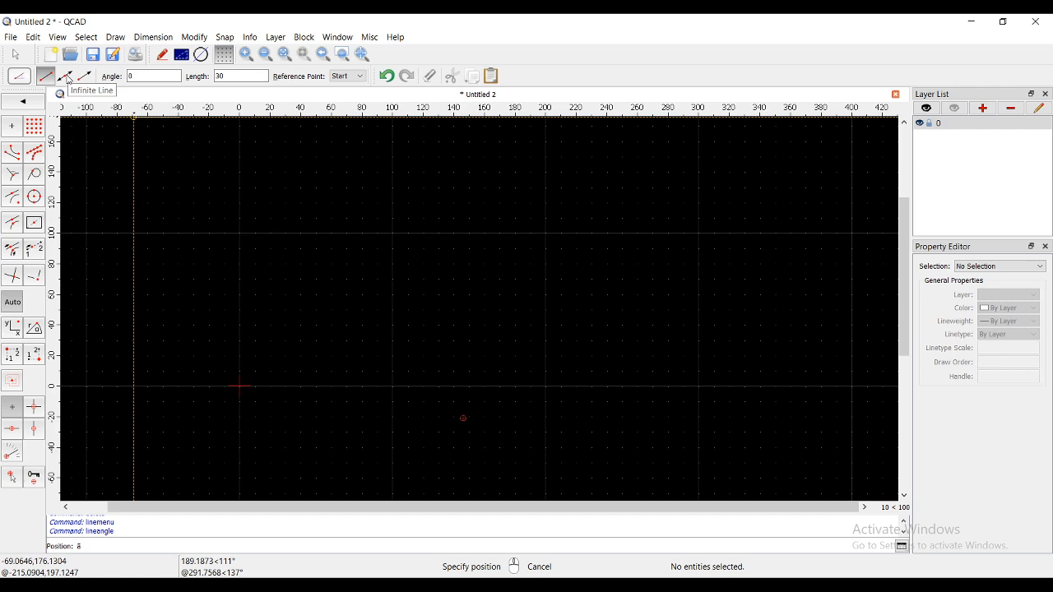
right_click(122, 214)
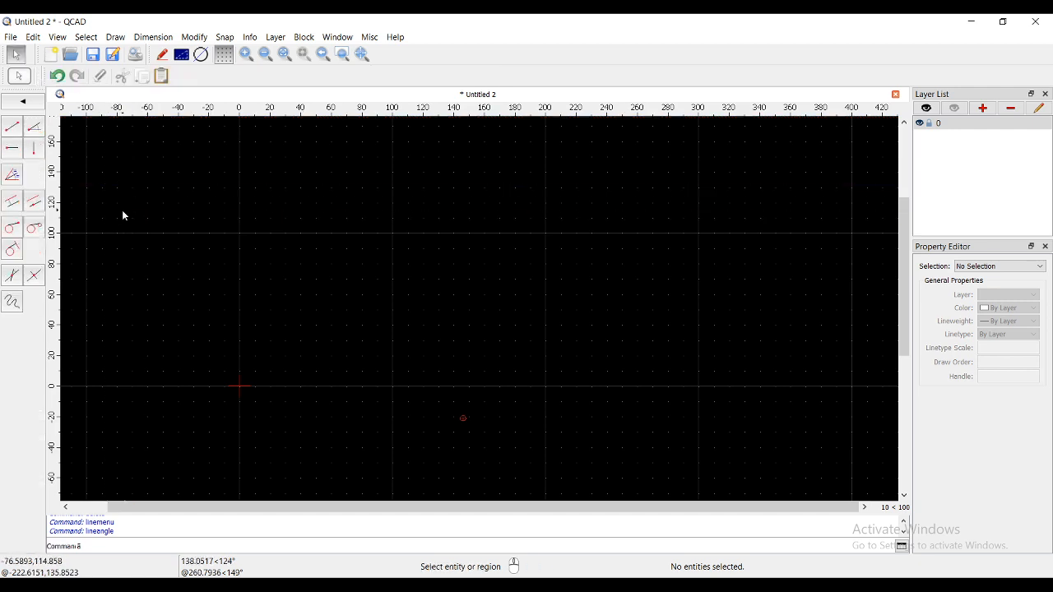
Draw two infinite horizontal lines, one at y = 100 and one at y = 0
left_click(17, 152)
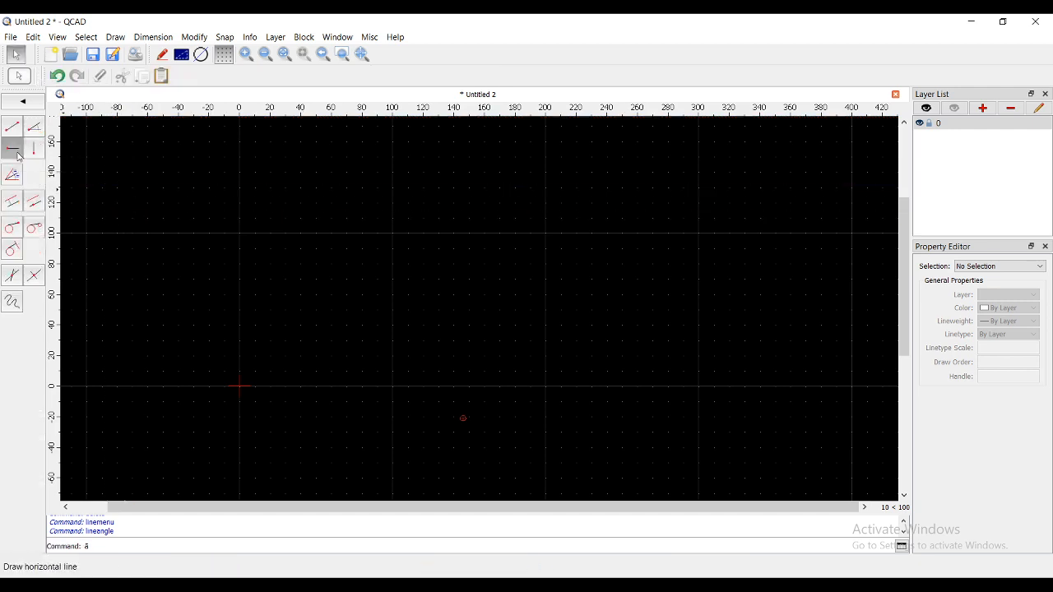
left_click(288, 234)
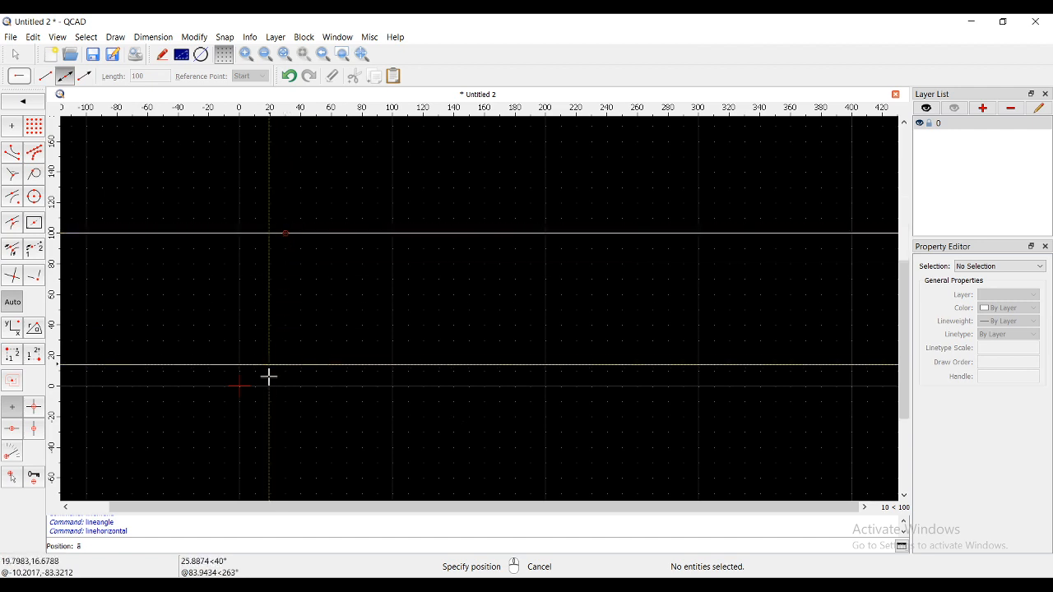
left_click(271, 385)
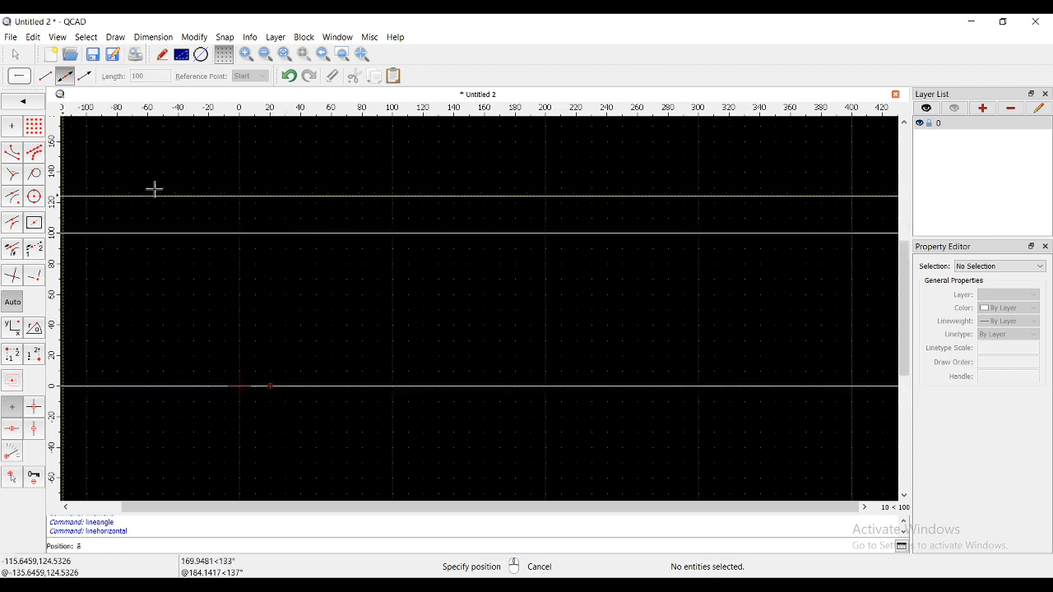
right_click(275, 252)
Draw two infinite vertical lines, one at x = 0 and one at x = 100
left_click(37, 154)
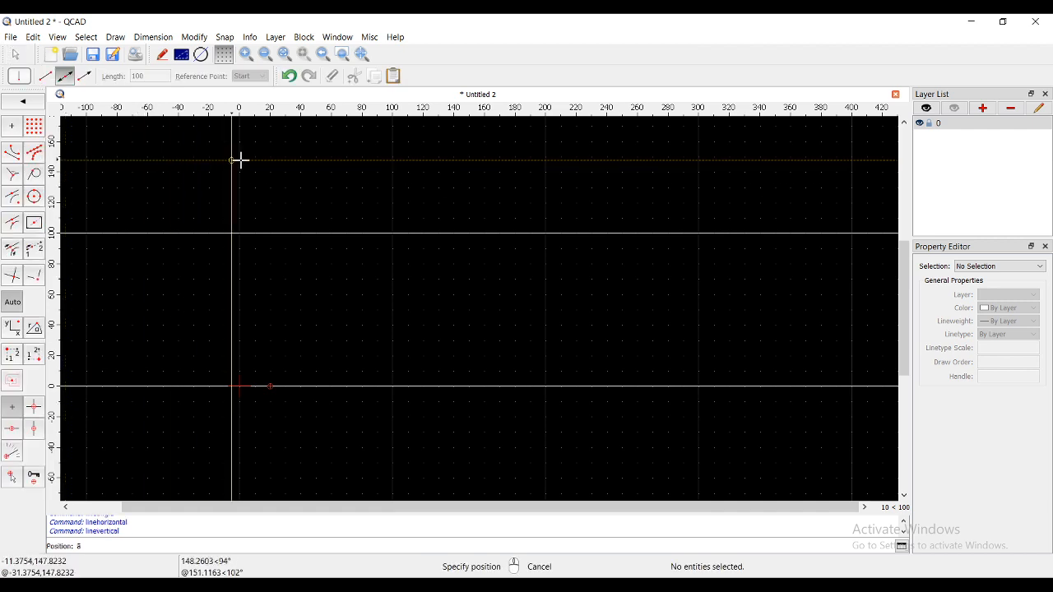
left_click(393, 234)
right_click(318, 275)
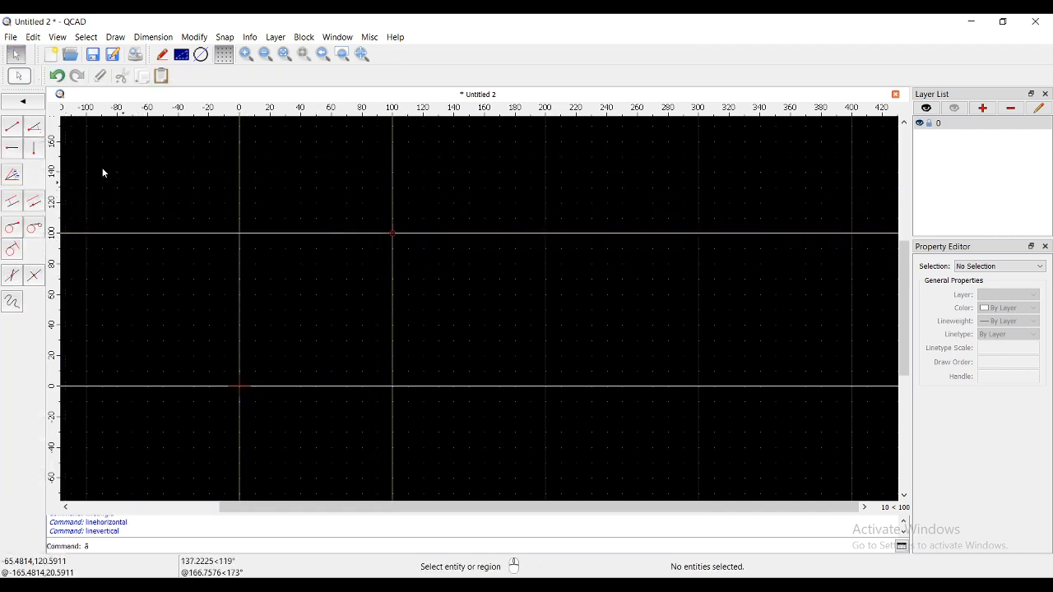
Draw a line at angle 30 with length 50 from each of the four intersections of the horizontal and vertical lines
left_click(13, 174)
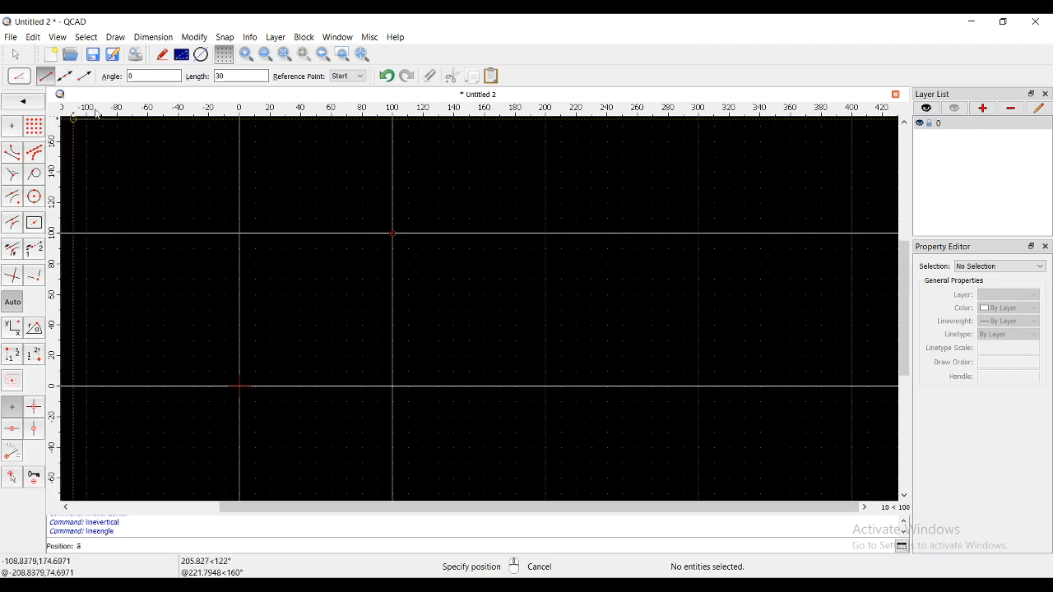
left_click(144, 75)
type("30")
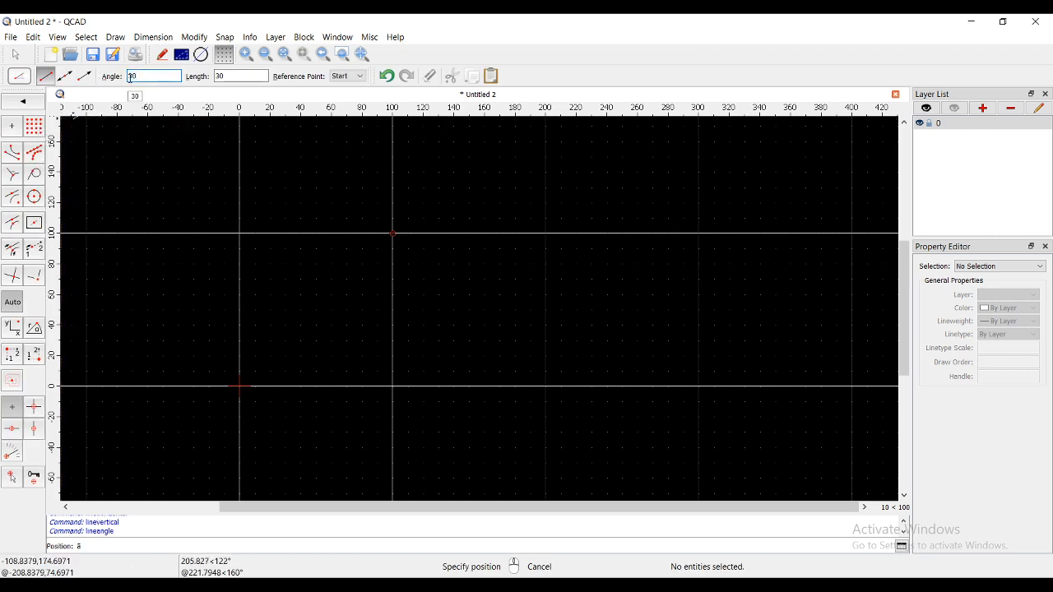
left_click(233, 75)
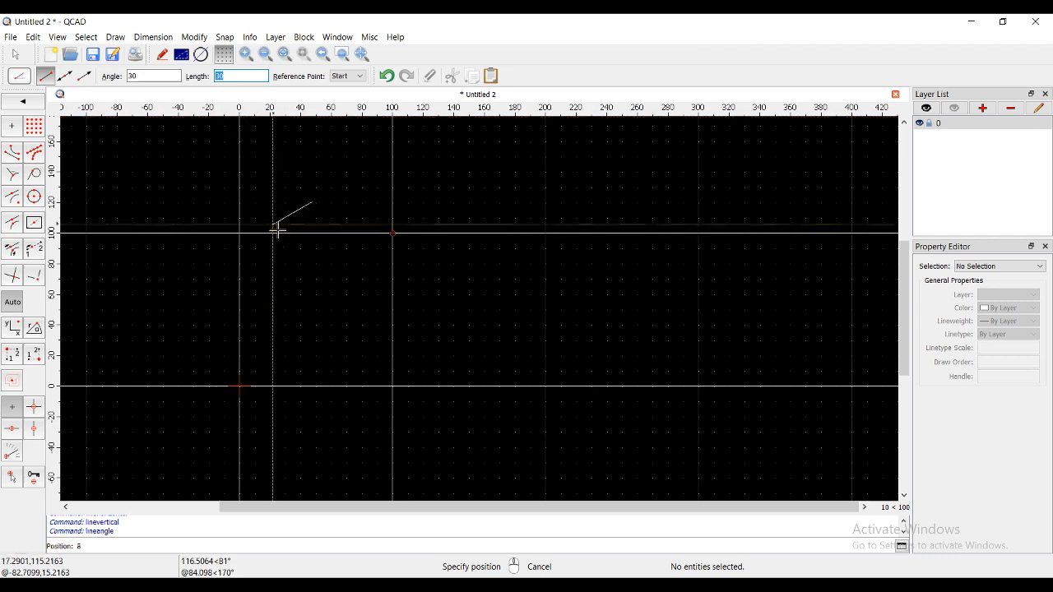
type("50")
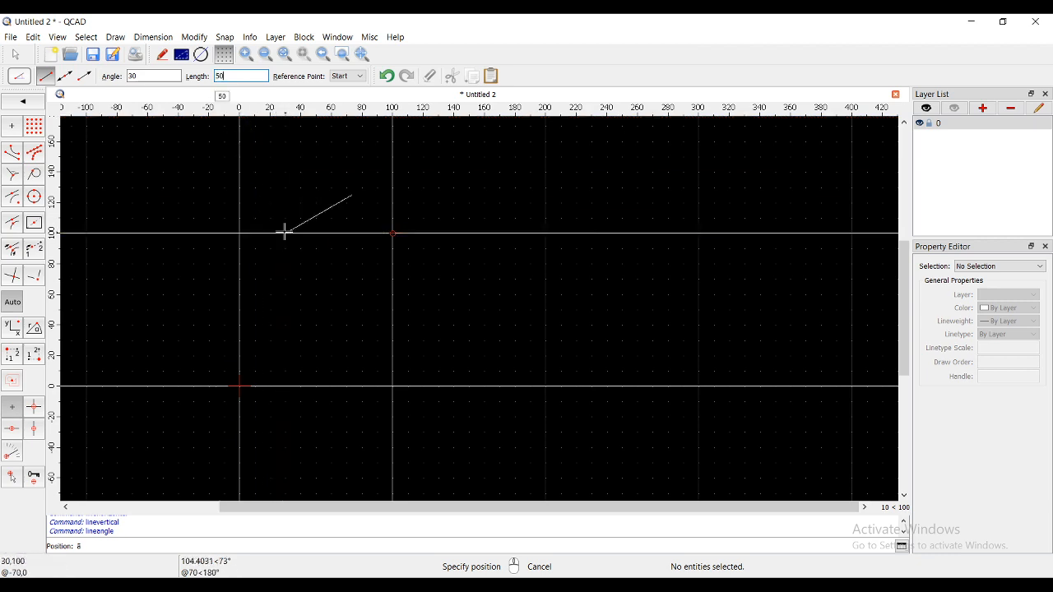
left_click(393, 384)
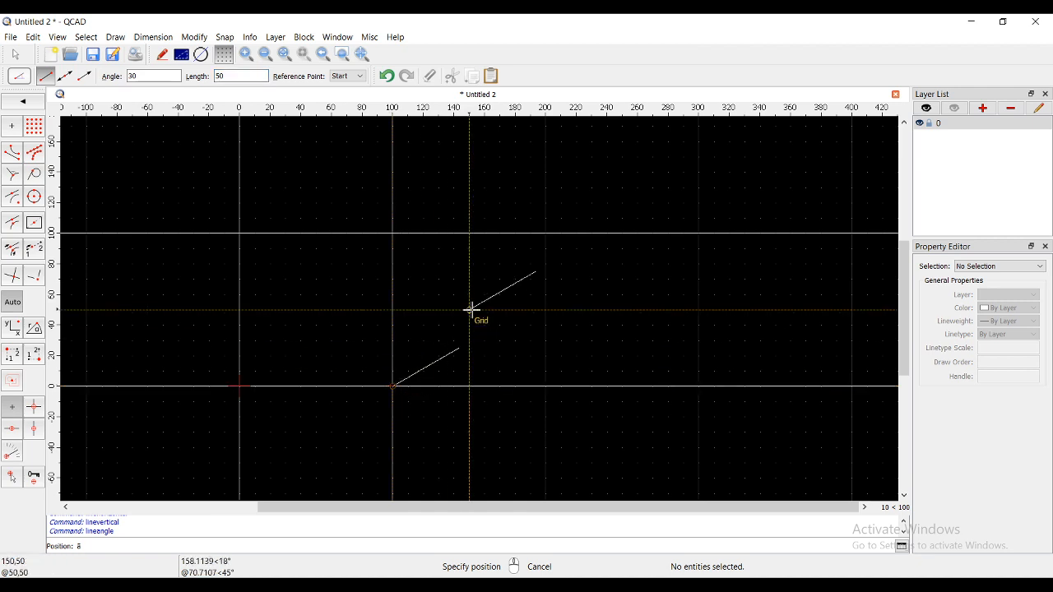
left_click(391, 231)
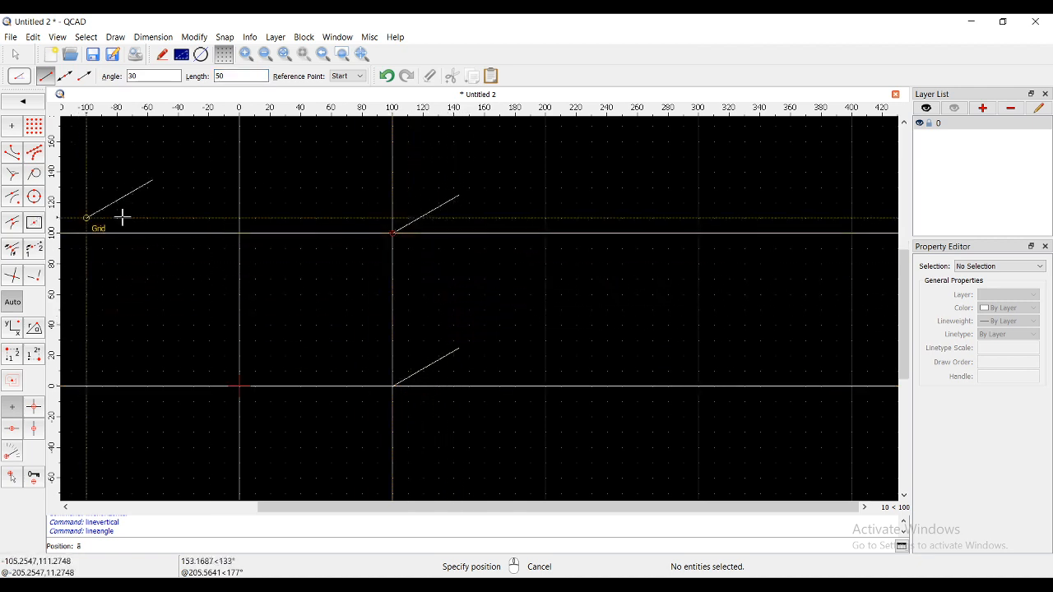
left_click(239, 233)
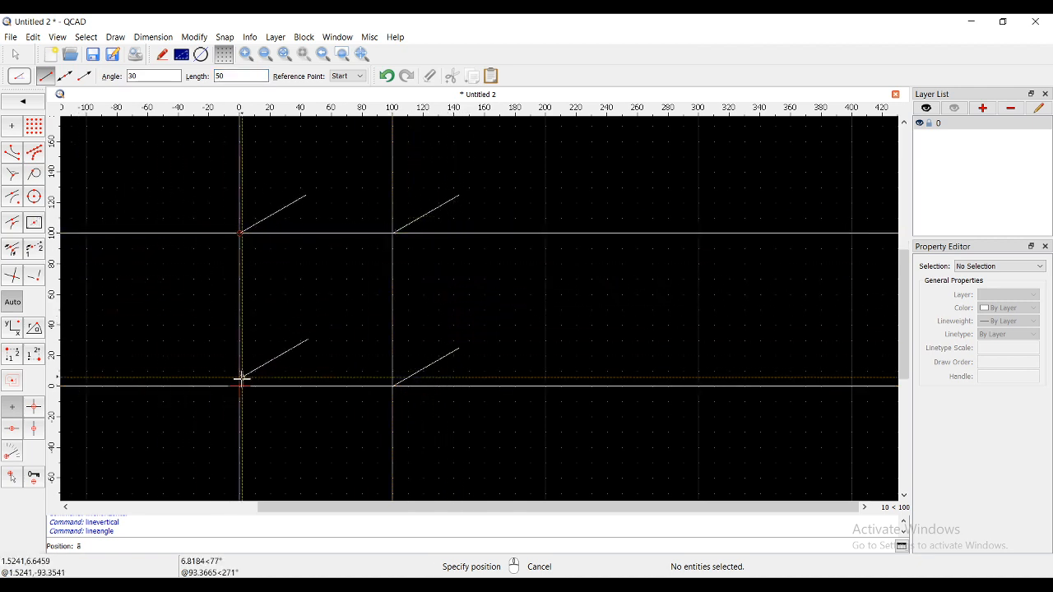
left_click(238, 386)
right_click(296, 354)
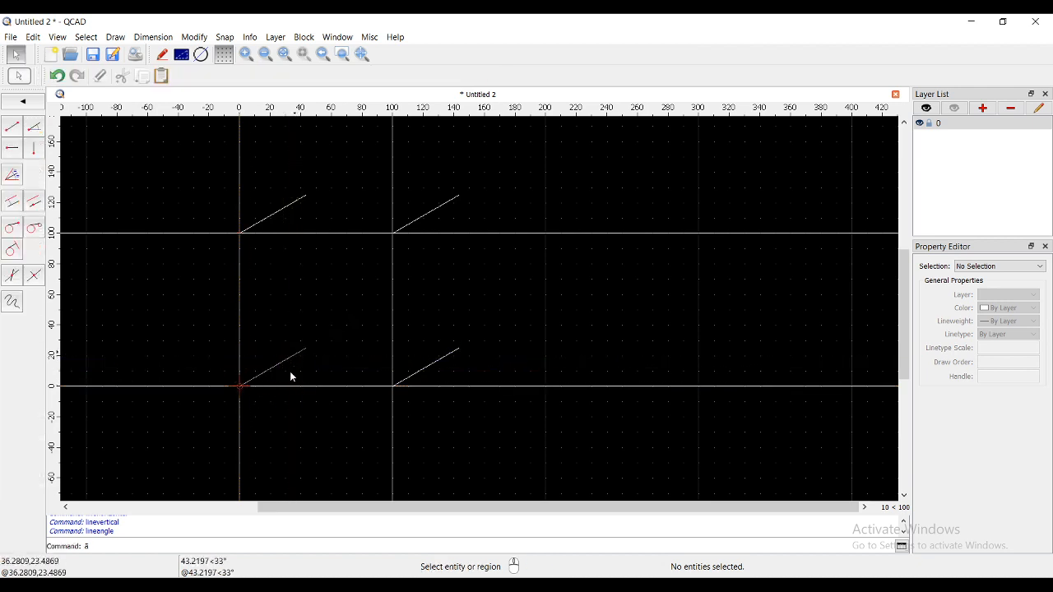
Draw one angle bisector of length 1 between the angled line starting at 100,100 and the horizontal line at y = 100, and inspect it
left_click(17, 177)
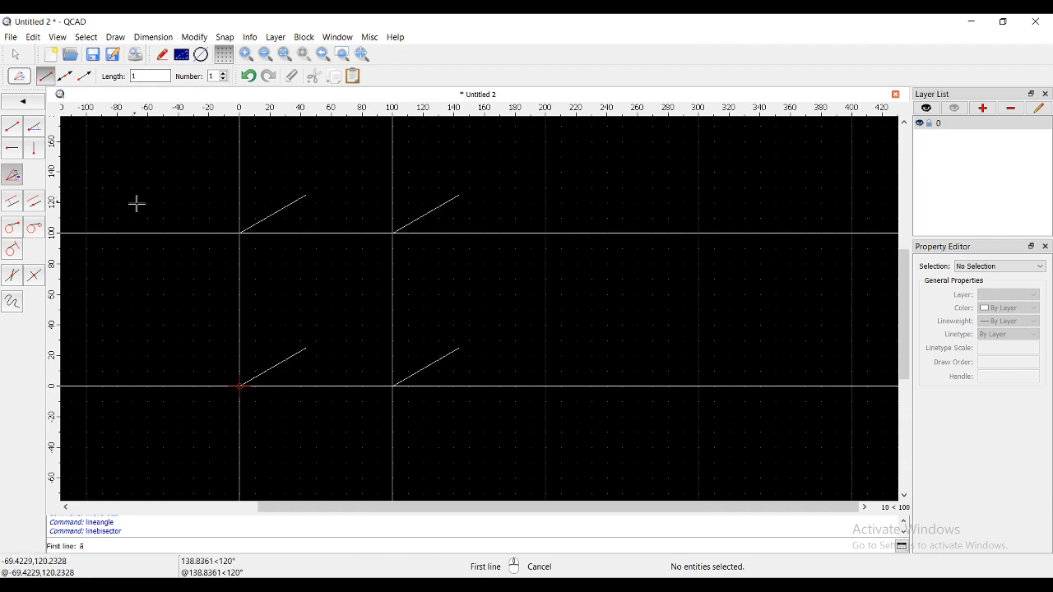
left_click(440, 207)
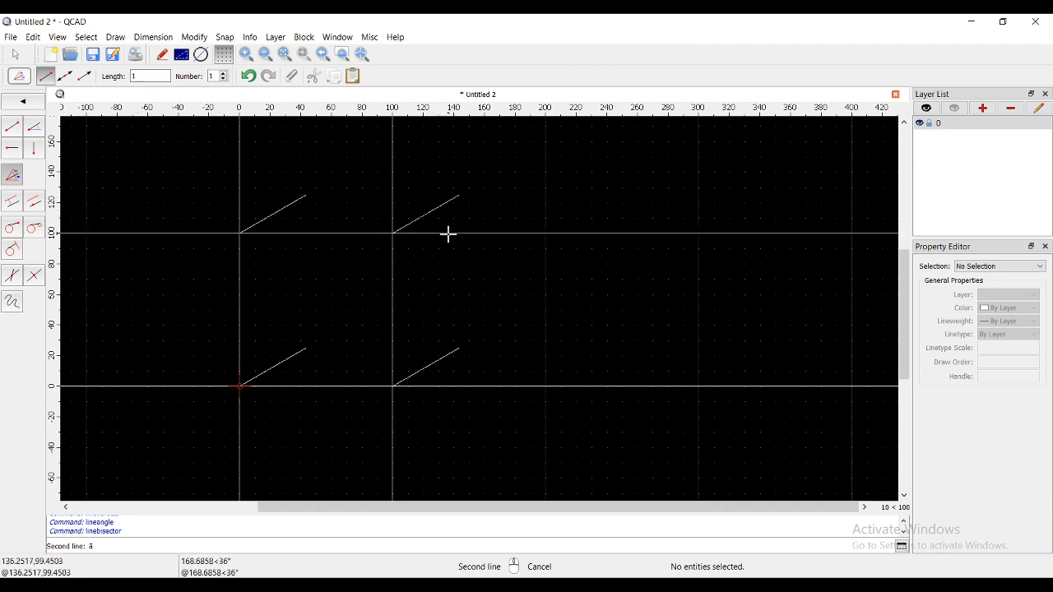
left_click(447, 235)
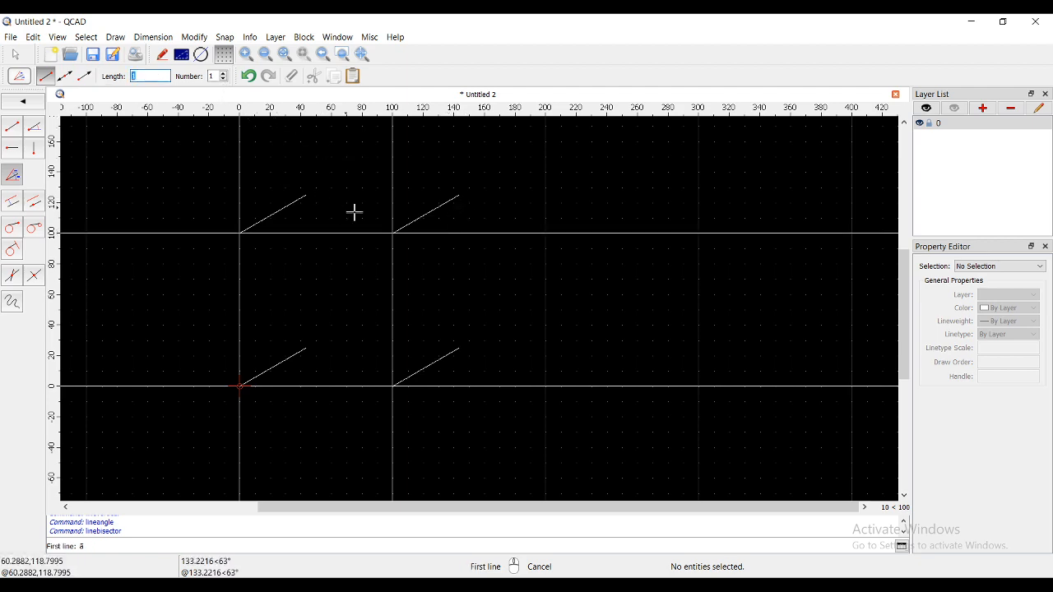
scroll(395, 234, "up", 12)
scroll(359, 248, "up", 10)
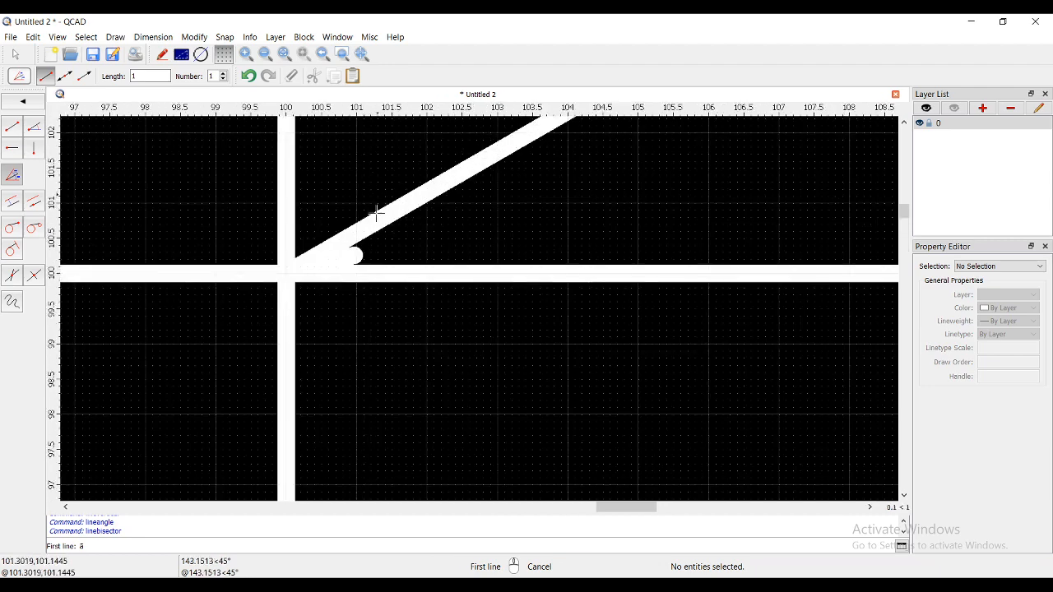
scroll(343, 247, "down", 20)
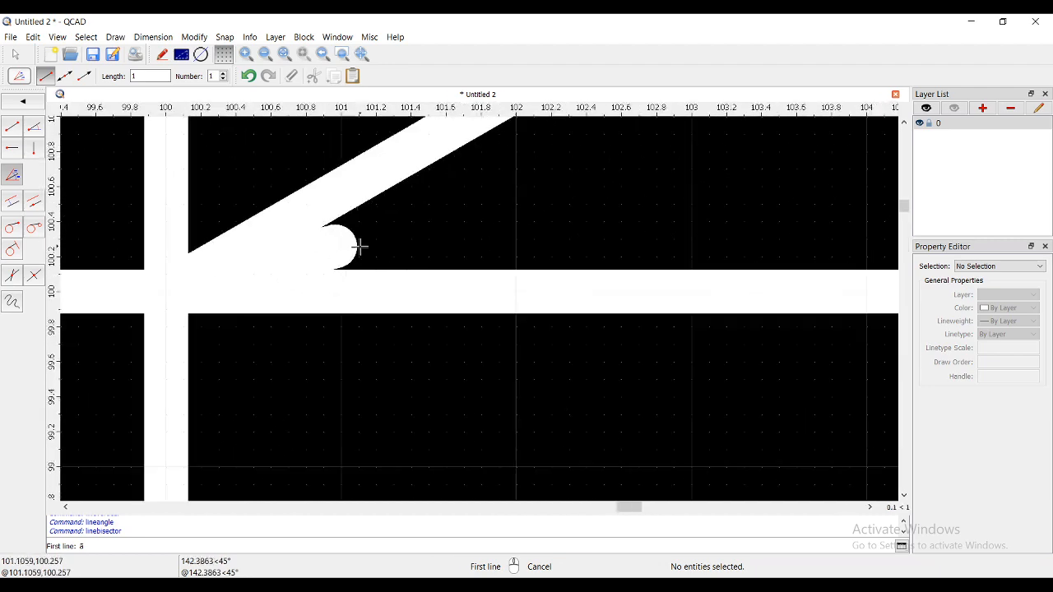
scroll(360, 247, "down", 3)
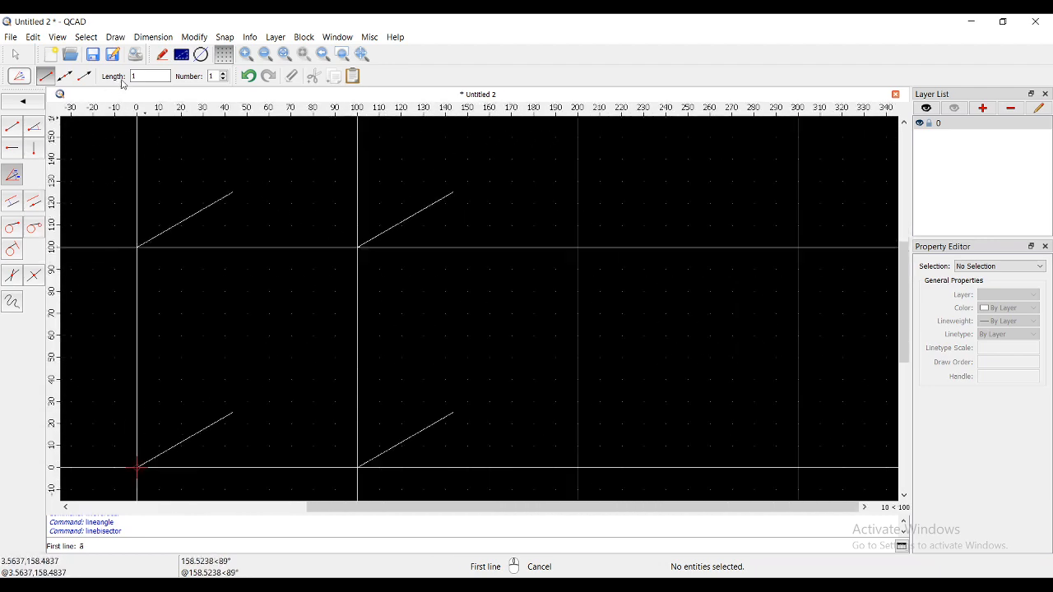
Draw an angle bisector of length 100 between the angled line starting at 100,100 and the horizontal line at y = 100
left_click(133, 75)
type("100")
left_click(444, 201)
left_click(447, 246)
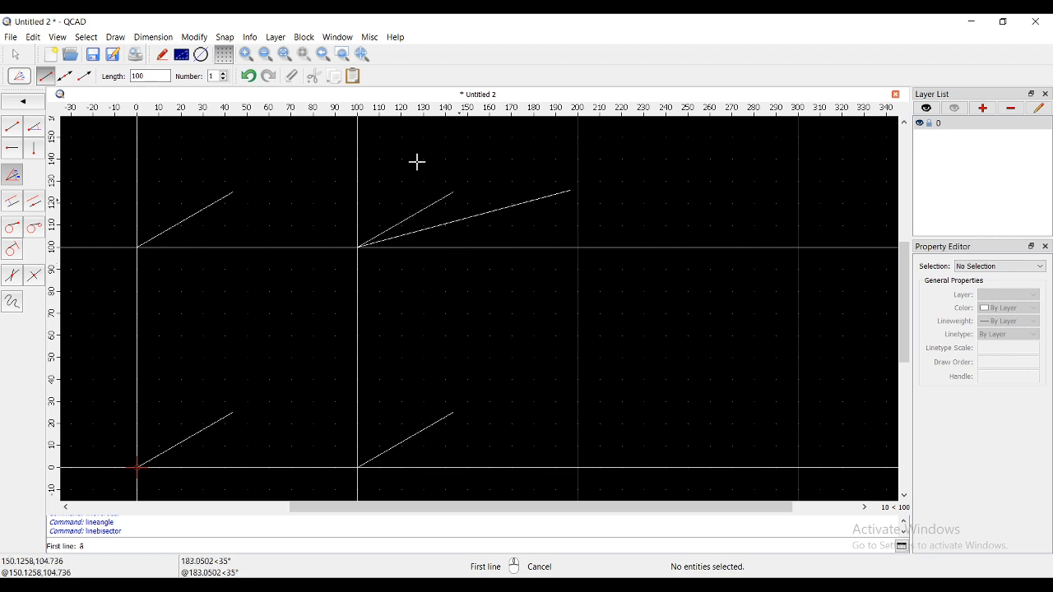
Add an angular dimension between the angled line starting at 100,100 and the horizontal line at y = 100
key("Escape")
key("Escape")
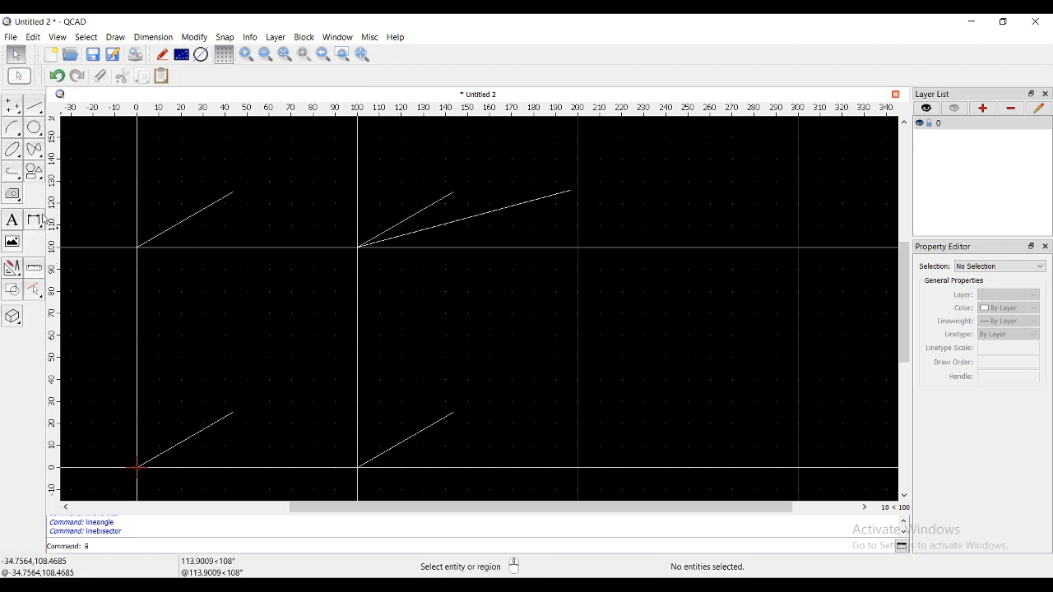
left_click(41, 219)
left_click(15, 228)
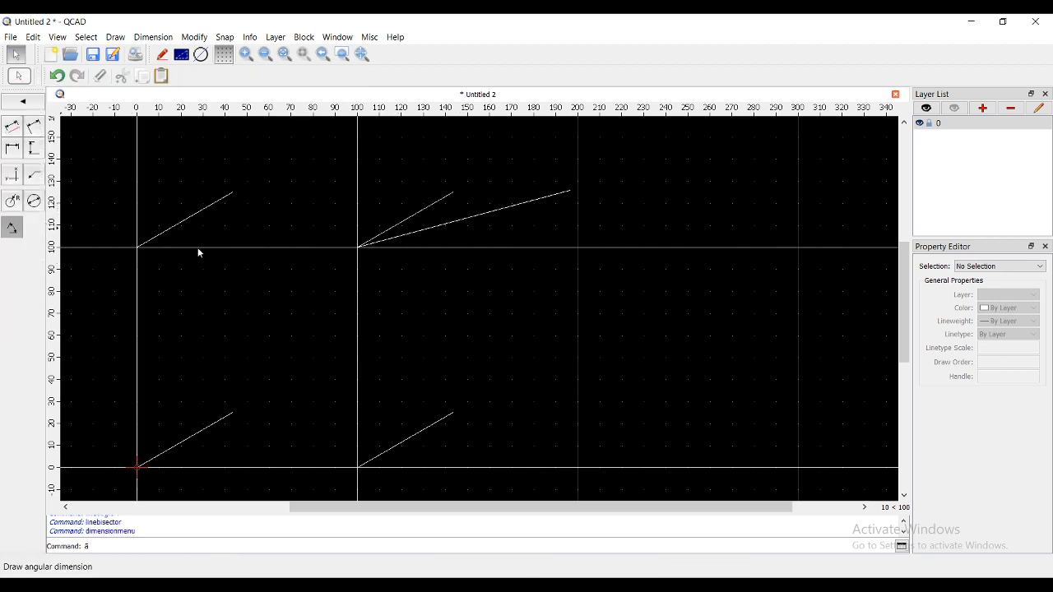
left_click(423, 212)
left_click(428, 246)
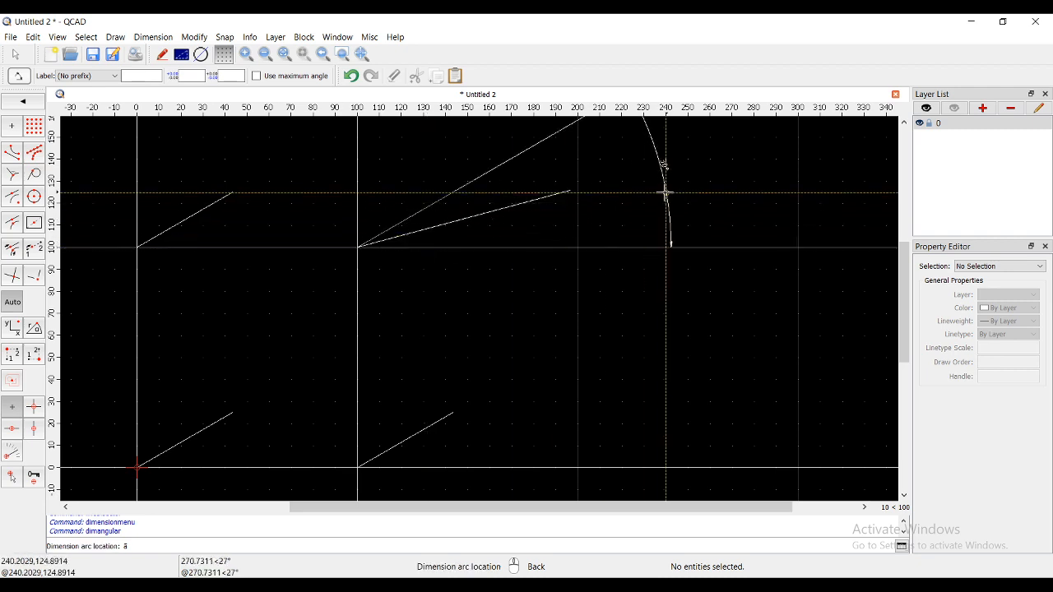
left_click(622, 185)
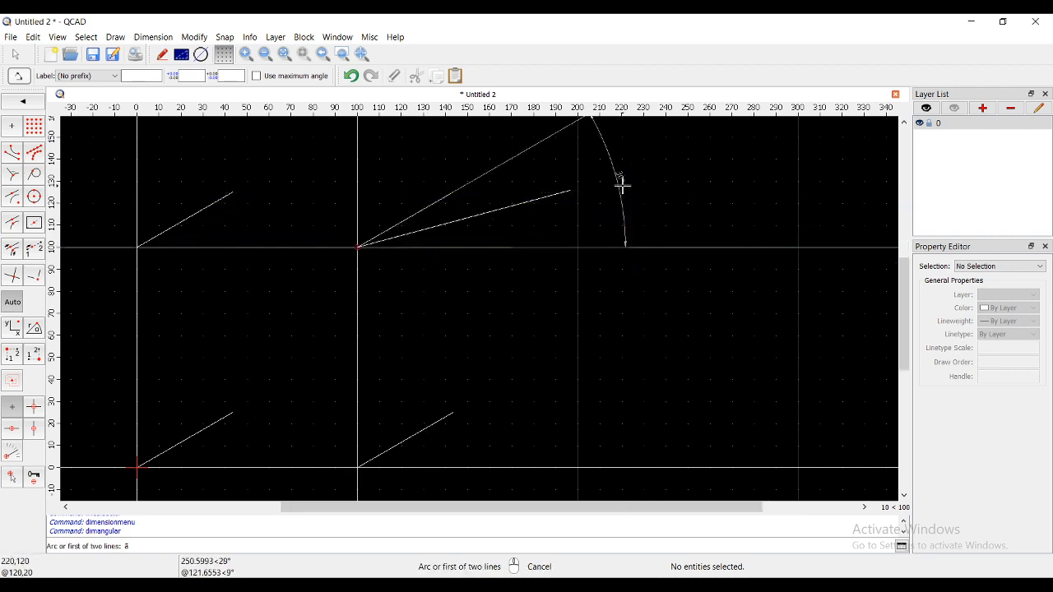
Add an angular dimension between the angled line starting at 100,100 and its angle bisector
left_click(425, 208)
left_click(450, 222)
left_click(511, 193)
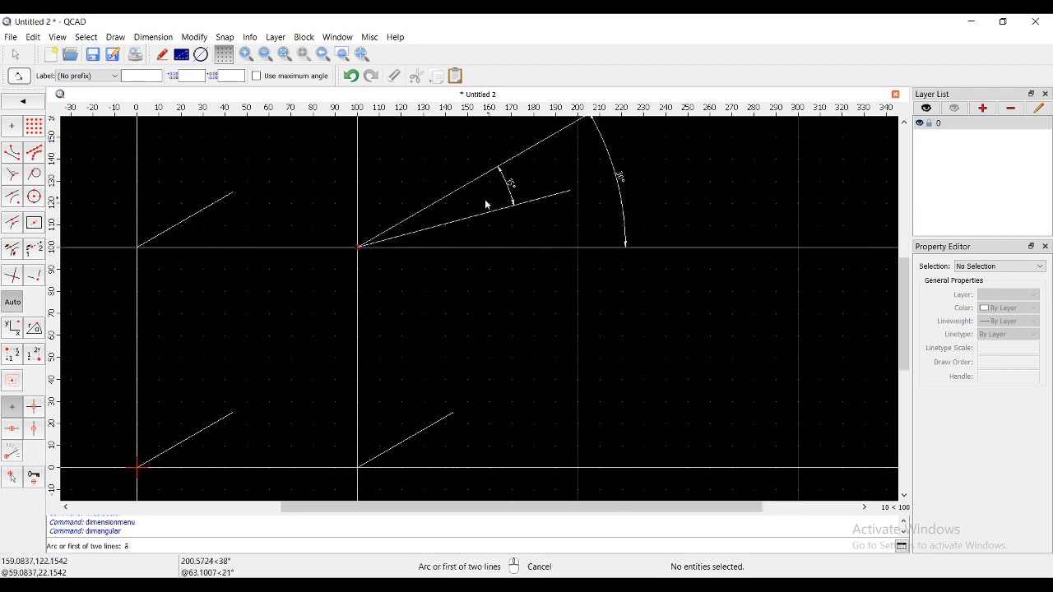
key("Escape")
scroll(497, 183, "up", 2)
middle_click_drag(538, 206, 469, 313)
scroll(528, 300, "up", 1)
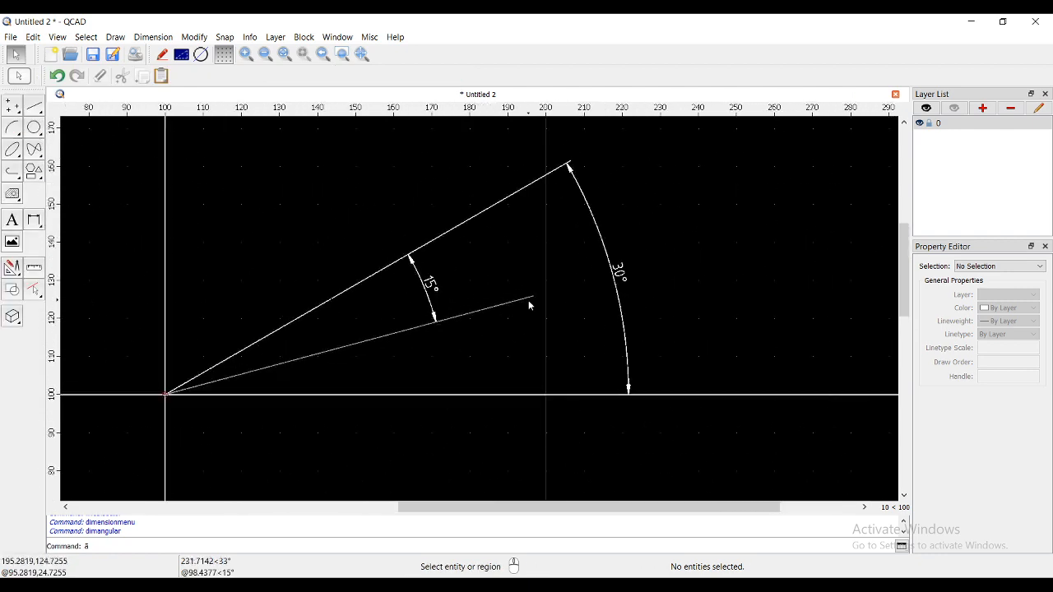
scroll(519, 332, "down", 5)
middle_click_drag(468, 405, 484, 291)
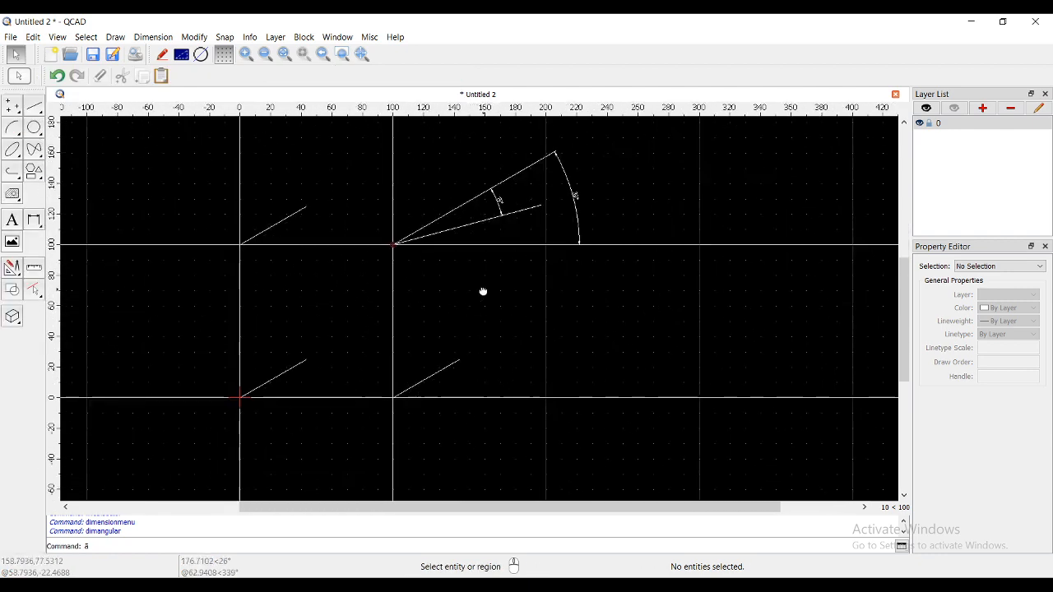
Draw two angle bisectors of length 100 between the angled line starting at 100,0 and the horizontal line at y = 0
left_click(34, 107)
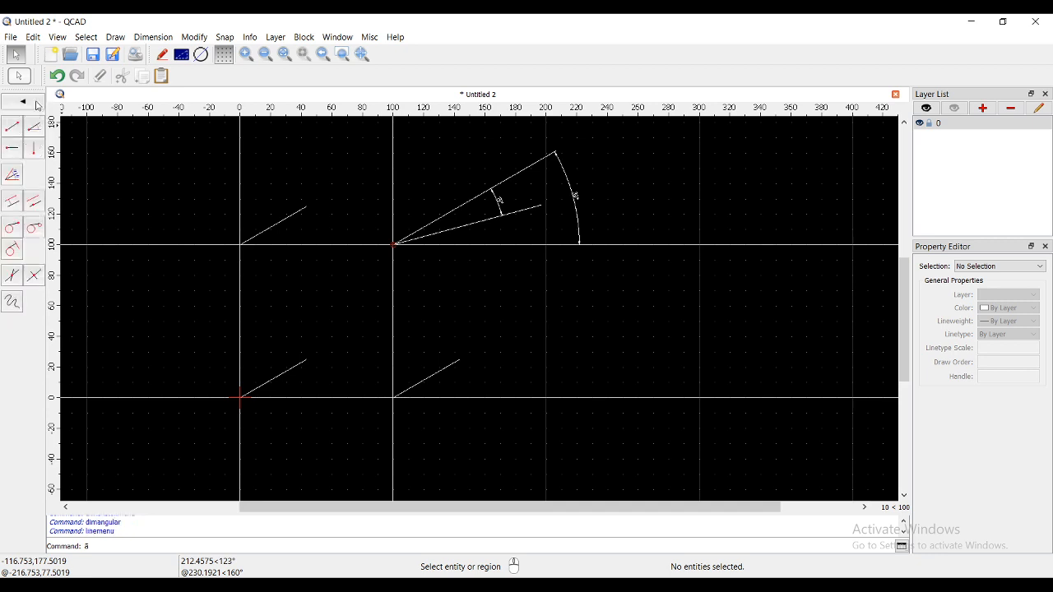
left_click(11, 177)
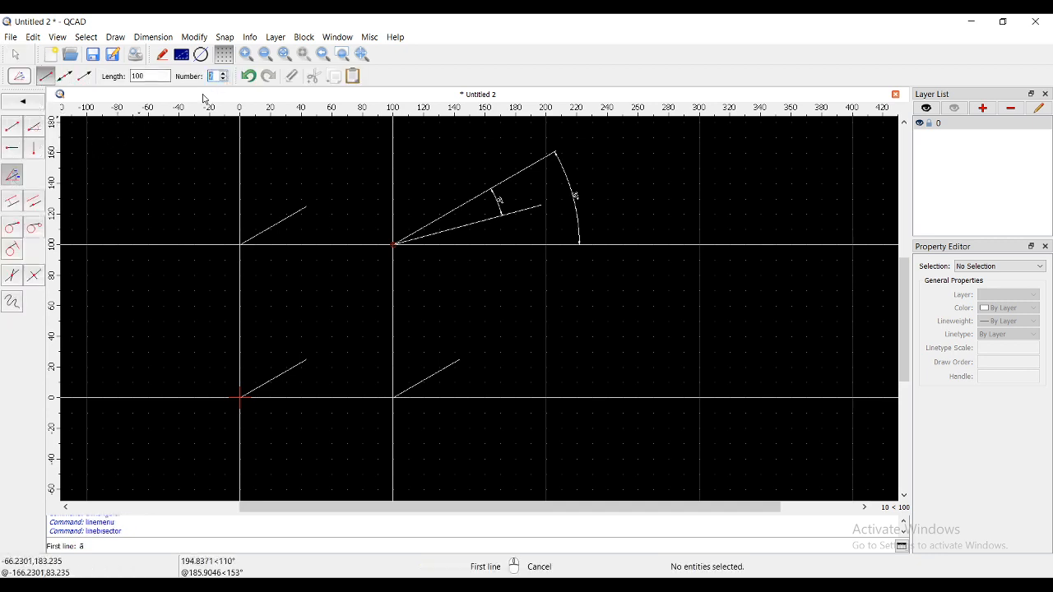
left_click(446, 375)
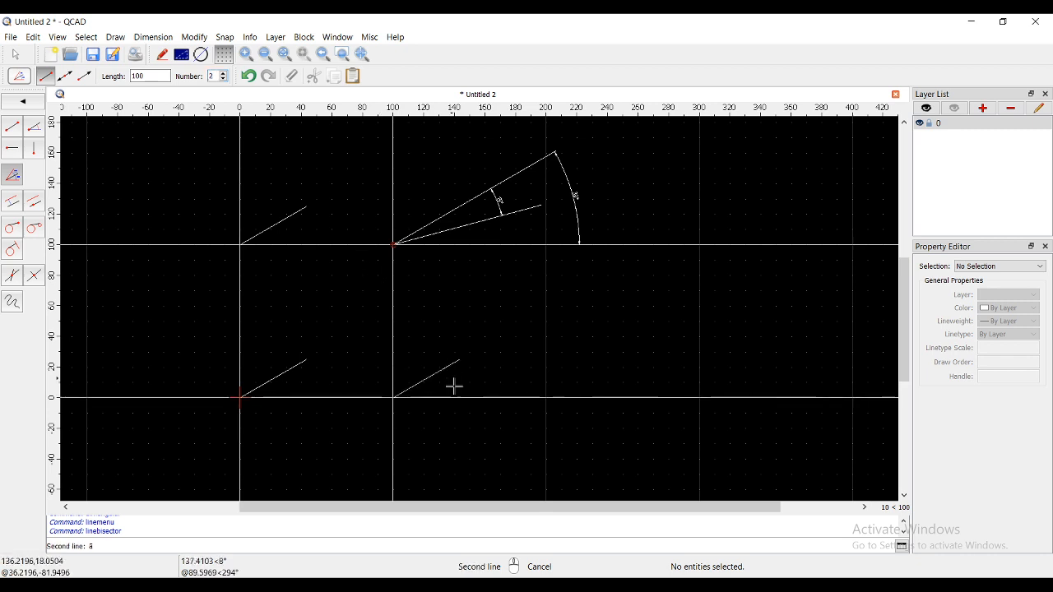
left_click(460, 398)
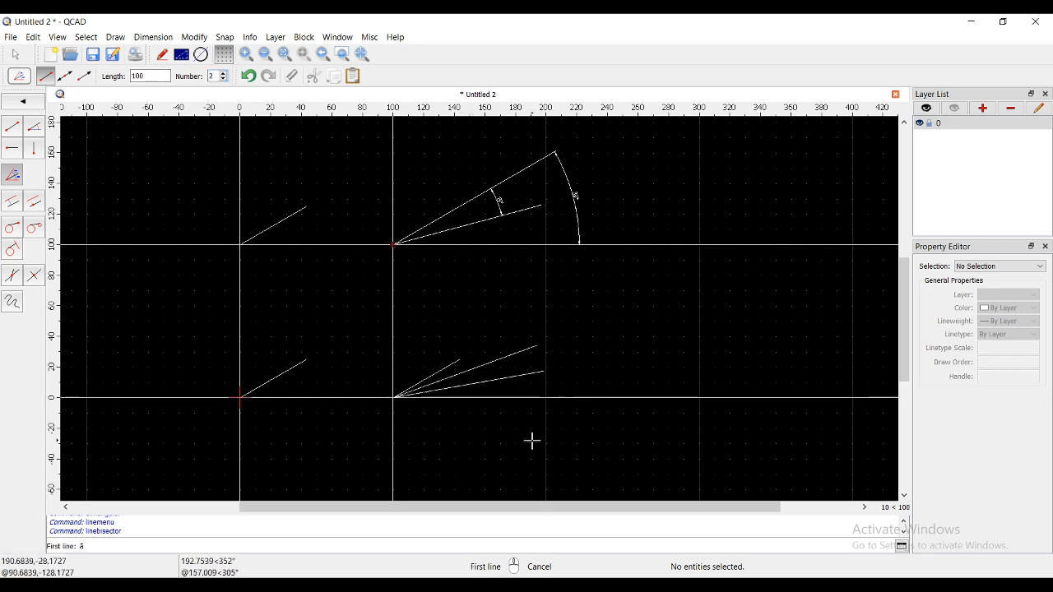
key("Escape")
key("Escape")
Dimension the angles between the angled line at 100,0 and the upper bisector, and between the lower bisector and the horizontal line
scroll(460, 402, "up", 5)
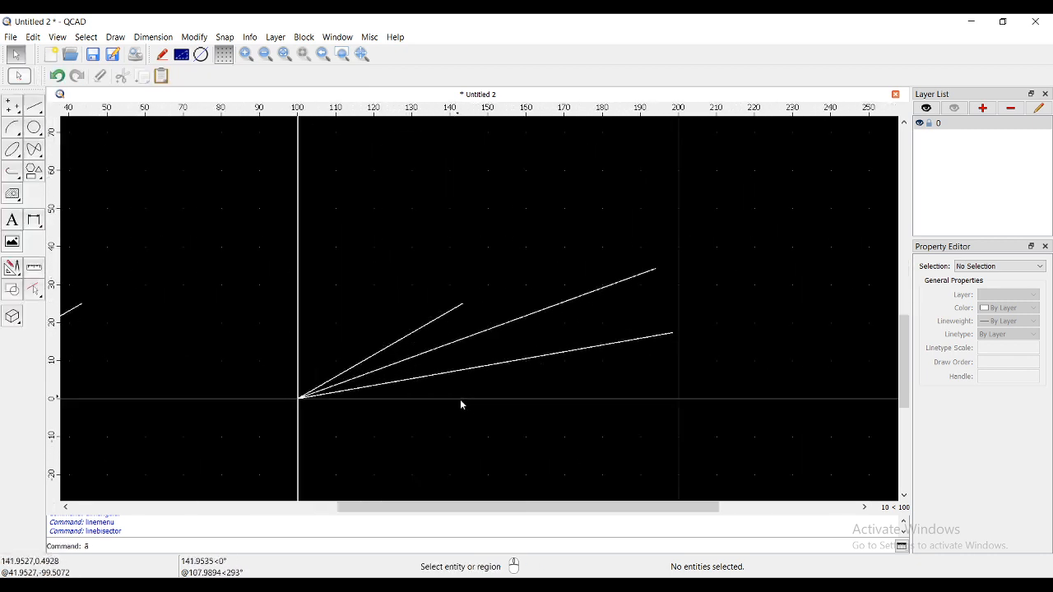
left_click(34, 220)
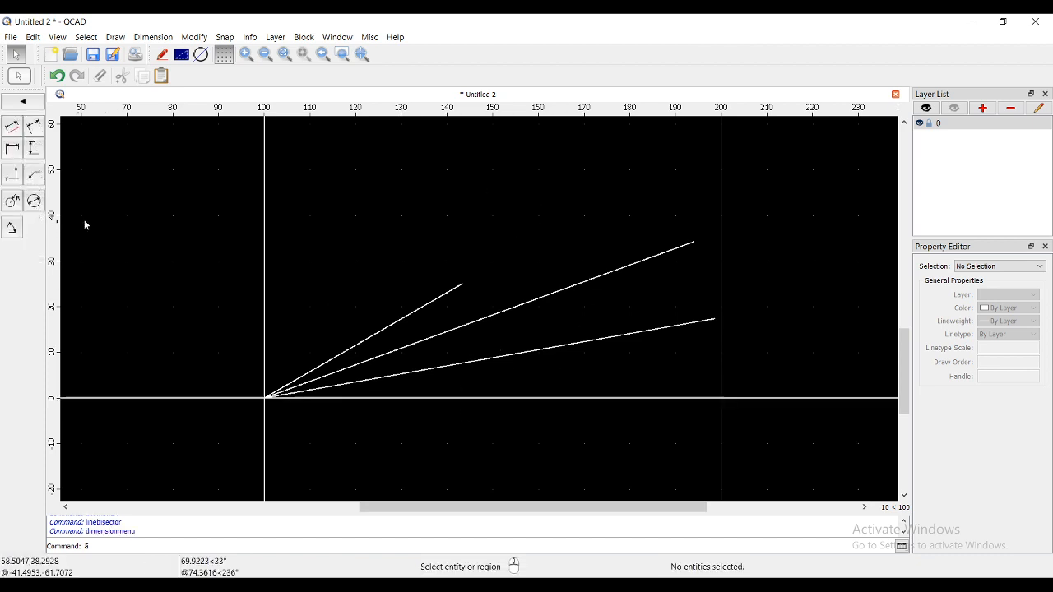
left_click(12, 228)
left_click(401, 322)
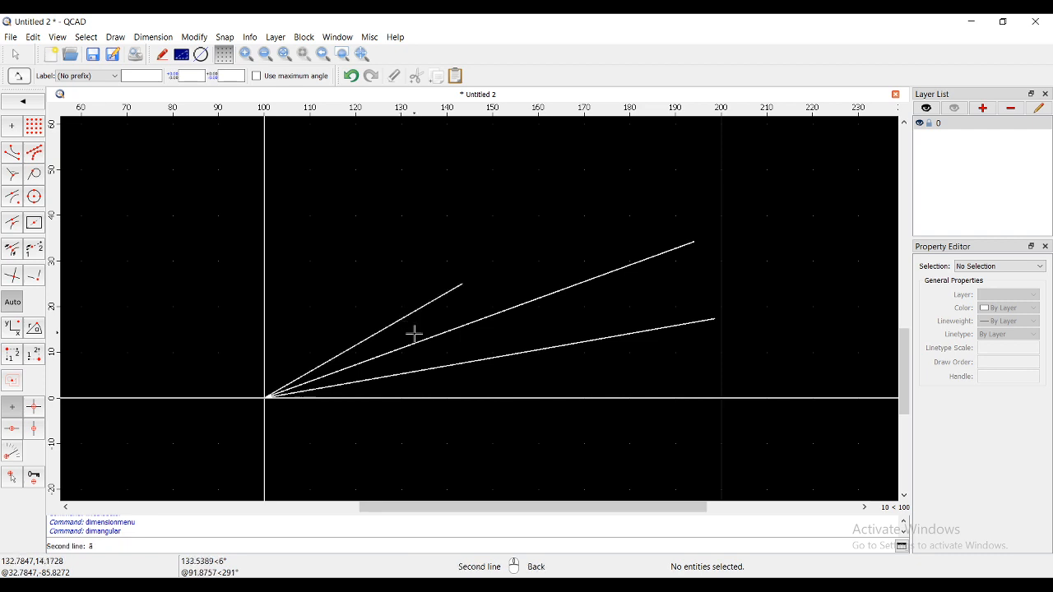
left_click(415, 342)
left_click(520, 279)
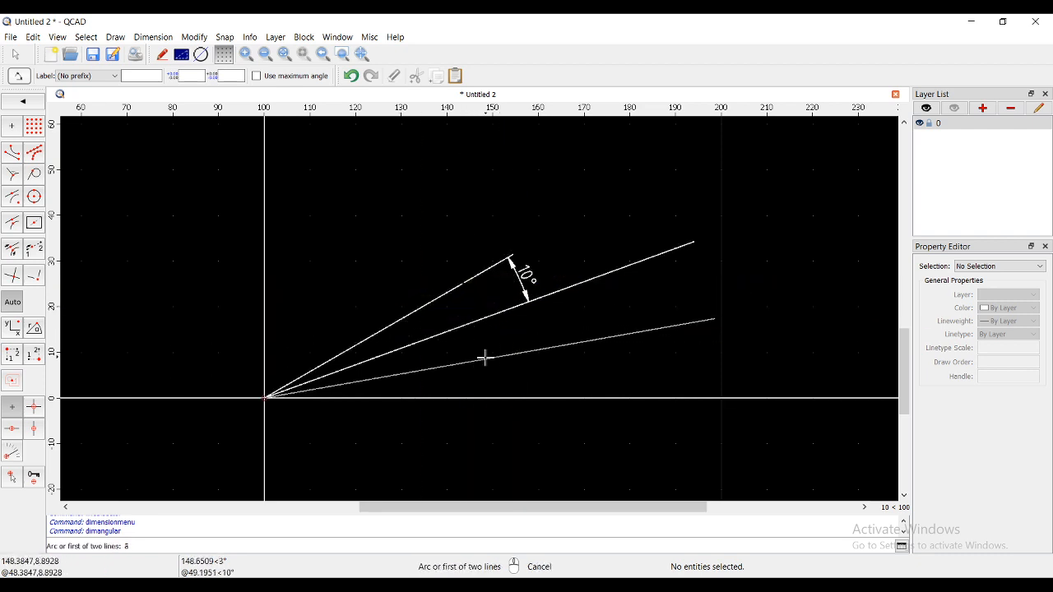
left_click(485, 358)
left_click(477, 398)
left_click(598, 366)
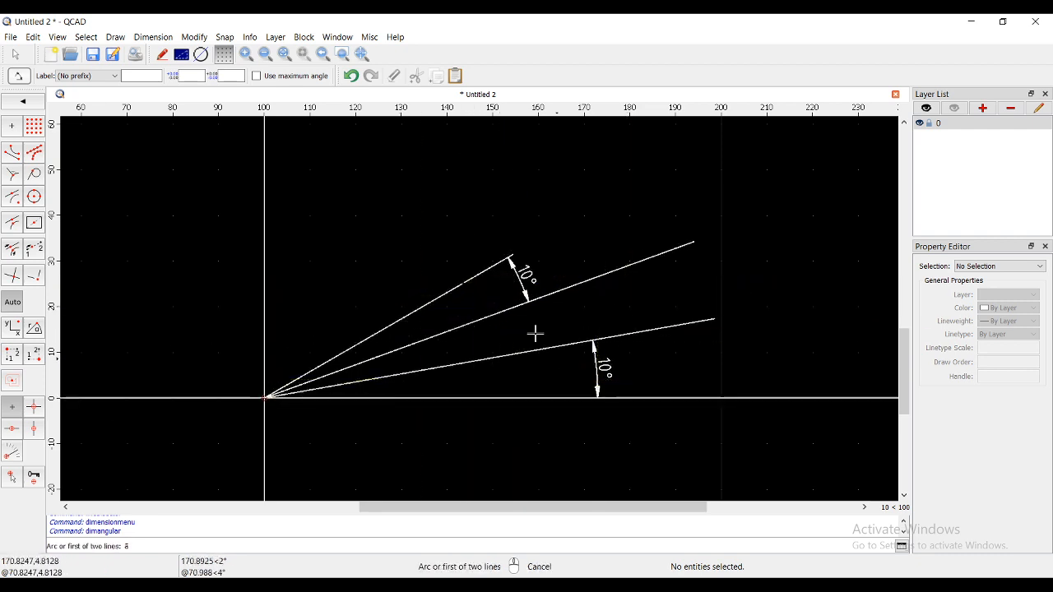
Add an overall angular dimension between the angled line starting at 100,0 and the horizontal line at y = 0
left_click(455, 289)
left_click(485, 398)
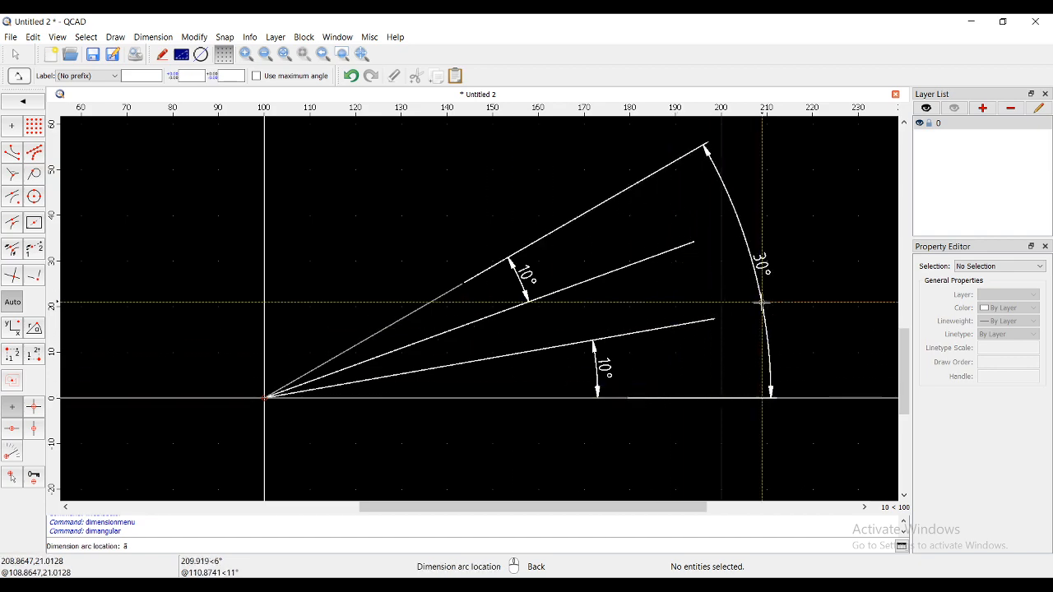
left_click(749, 311)
key("Escape")
scroll(377, 243, "down", 3)
scroll(377, 244, "down", 2)
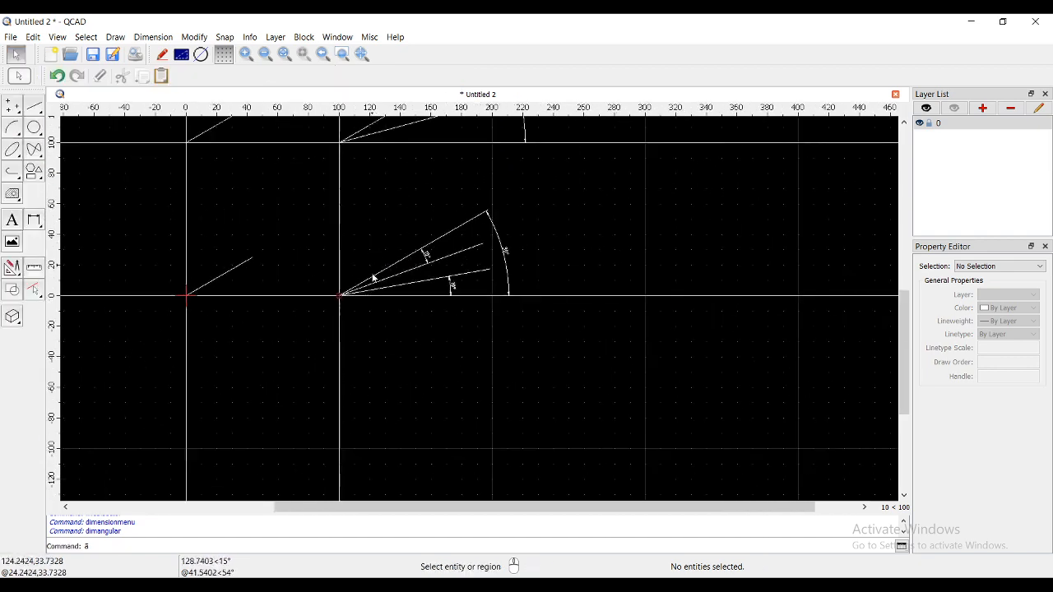
mouse_move(377, 244)
middle_mouse_down()
mouse_move(330, 451)
mouse_move(311, 392)
middle_mouse_up()
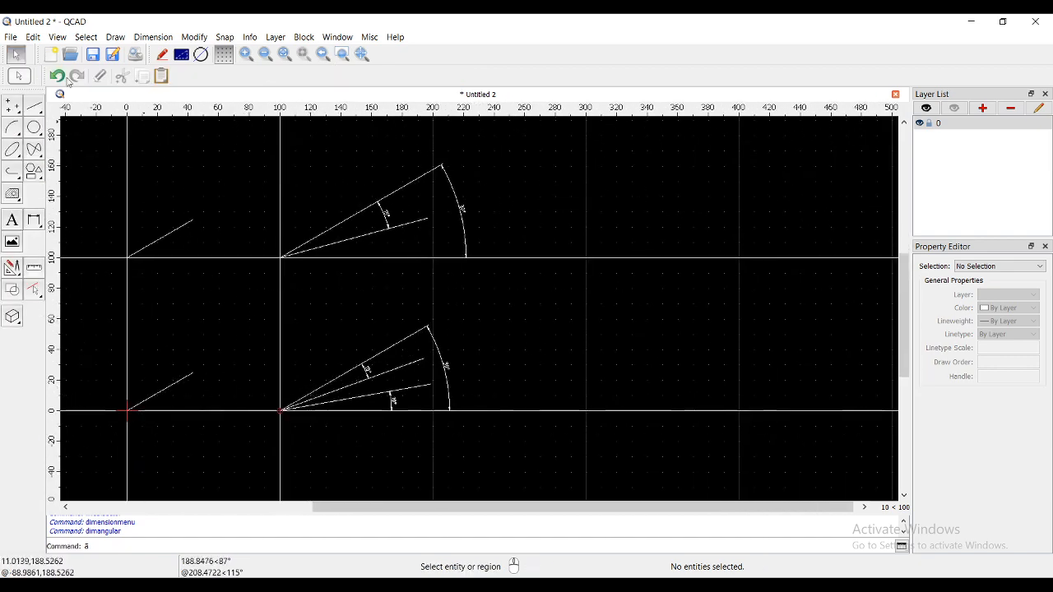
Delete the two horizontal and two vertical infinite lines
left_click(34, 106)
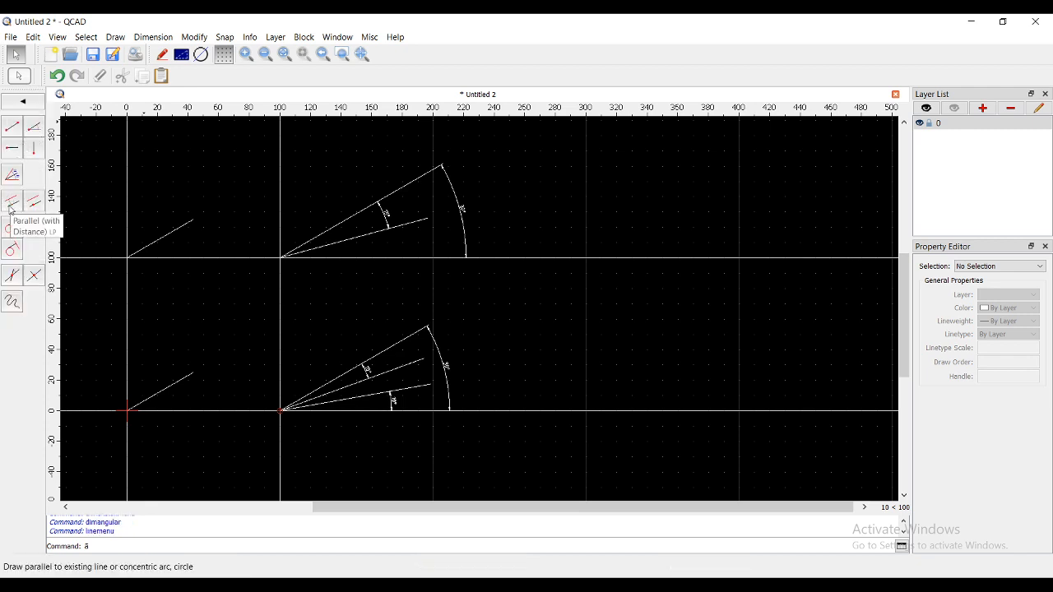
right_click(582, 290)
left_click_drag(679, 218, 562, 444)
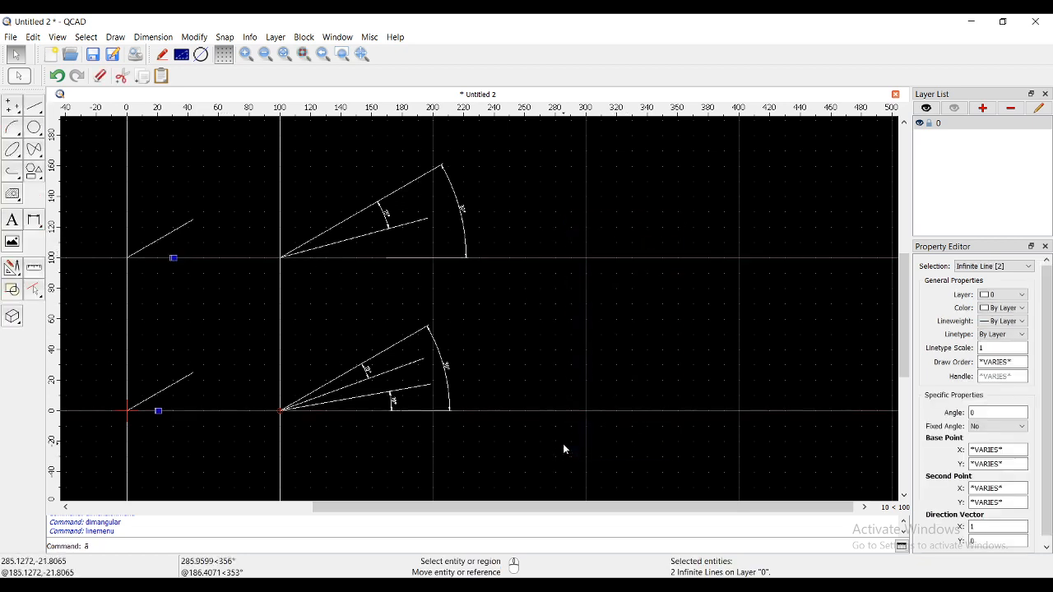
key("Delete")
left_click_drag(309, 291, 115, 317)
key("Delete")
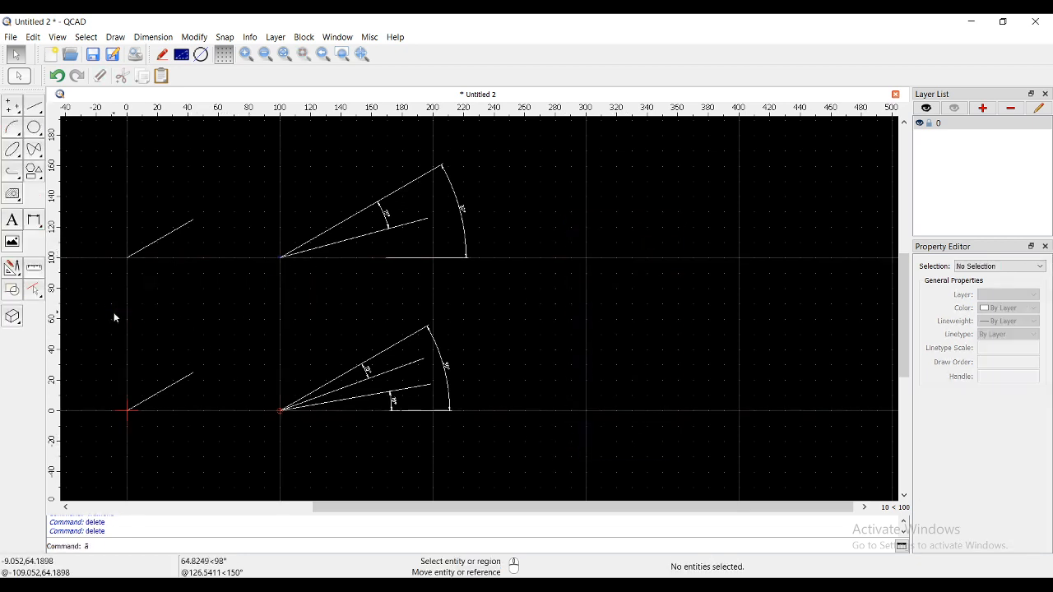
Delete the two undimensioned angled lines starting at x = 0
left_click_drag(211, 136, 112, 423)
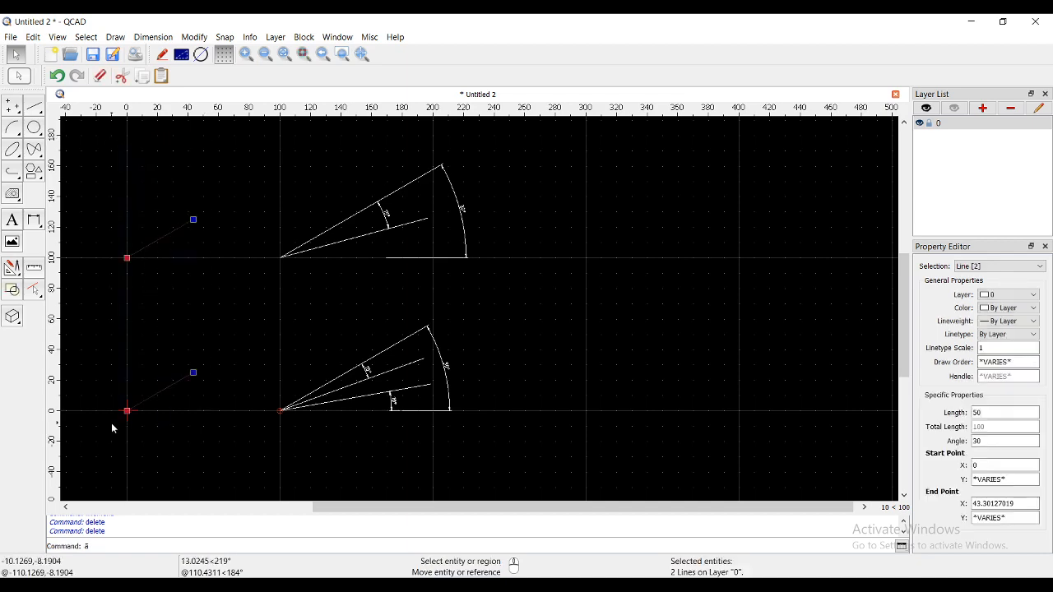
key("Delete")
mouse_move(338, 345)
middle_mouse_down()
mouse_move(222, 367)
mouse_move(204, 347)
middle_mouse_up()
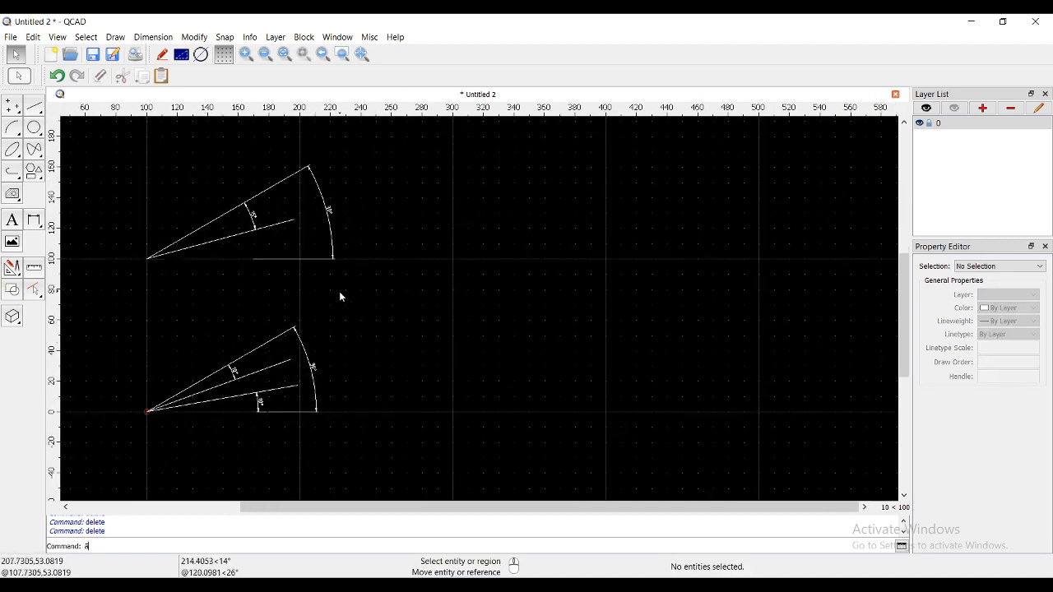
Draw a horizontal line from 300,100 to 400,100
left_click(34, 105)
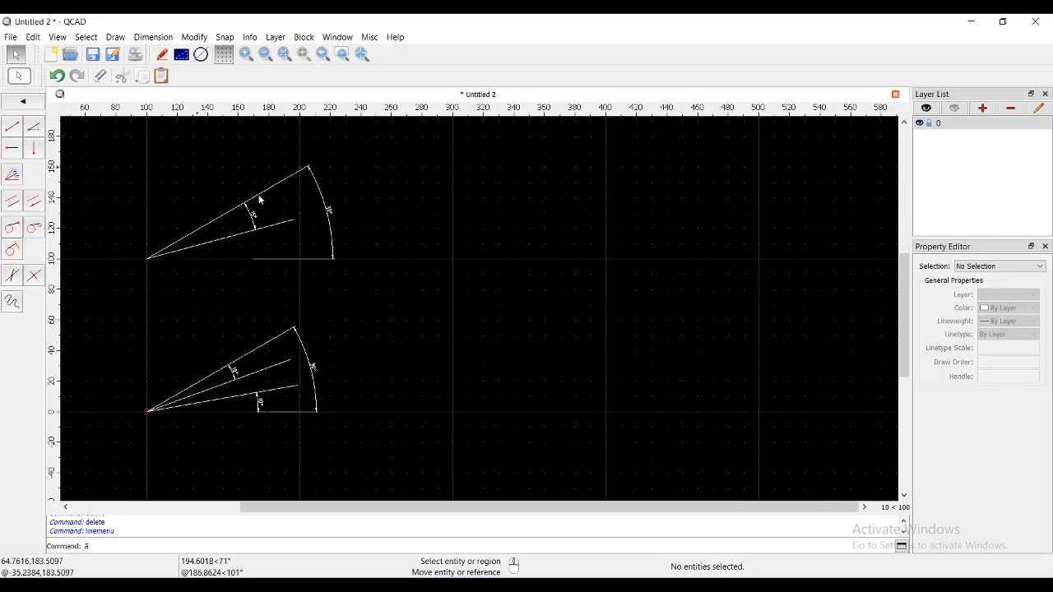
left_click(12, 126)
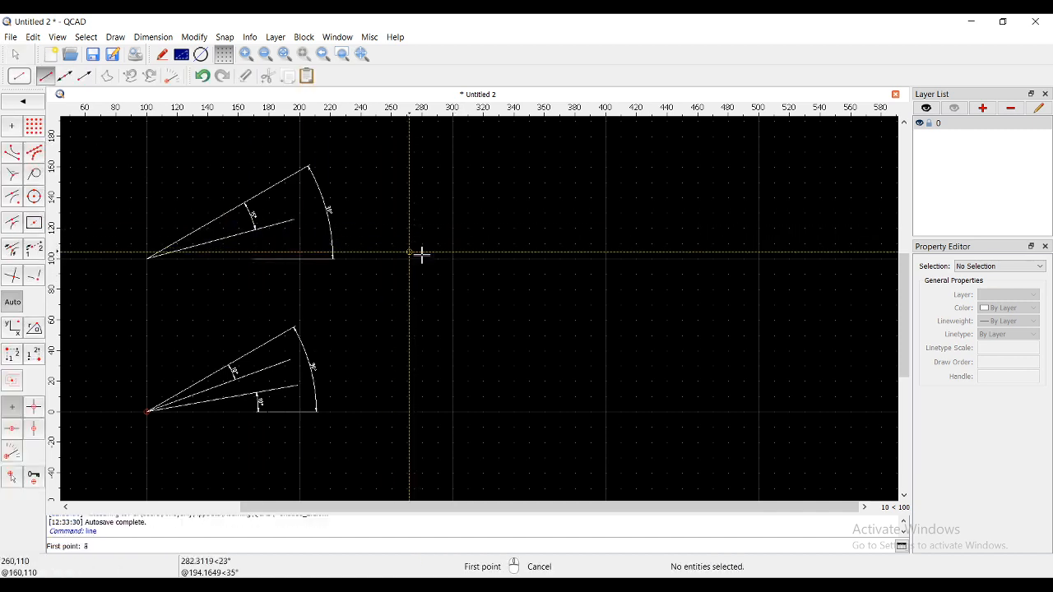
left_click(453, 259)
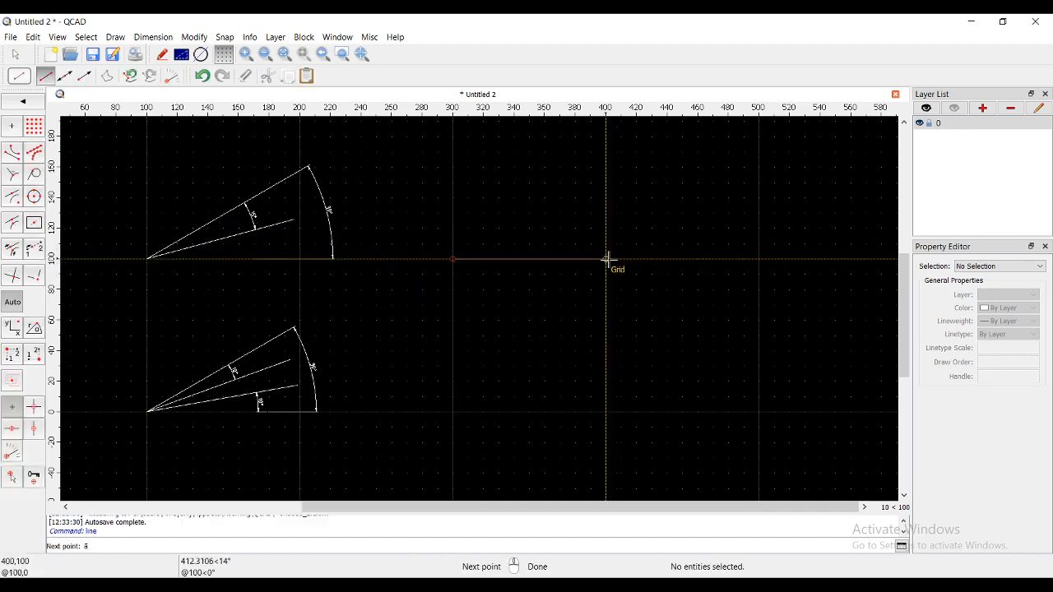
left_click(606, 259)
right_click(508, 315)
right_click(68, 193)
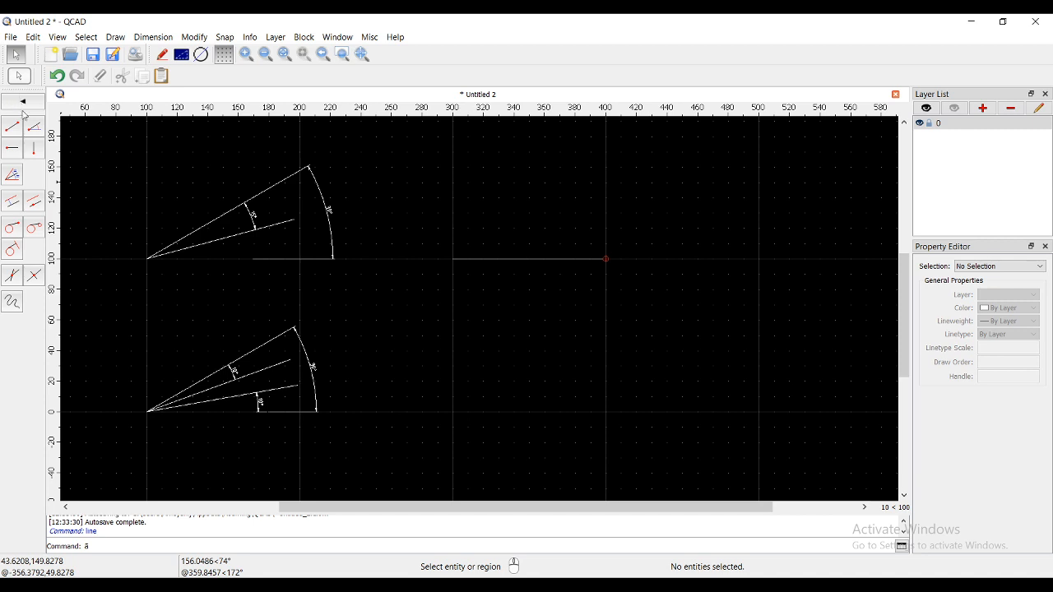
Draw parallel lines at a distance of 50 above the line from 300,100 to 400,100, and set the number of parallels to 4
left_click(13, 202)
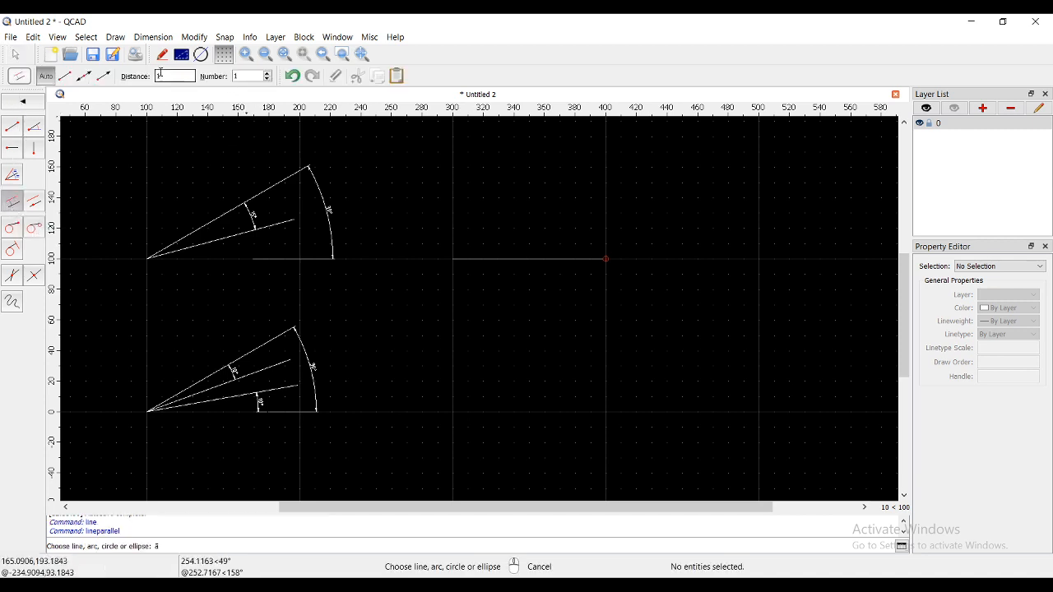
left_click_drag(170, 75, 146, 80)
left_click(527, 249)
scroll(494, 229, "down", 3)
mouse_move(494, 230)
middle_mouse_down()
mouse_move(461, 321)
mouse_move(440, 323)
middle_mouse_up()
scroll(569, 359, "up", 1)
middle_click_drag(569, 359, 454, 261)
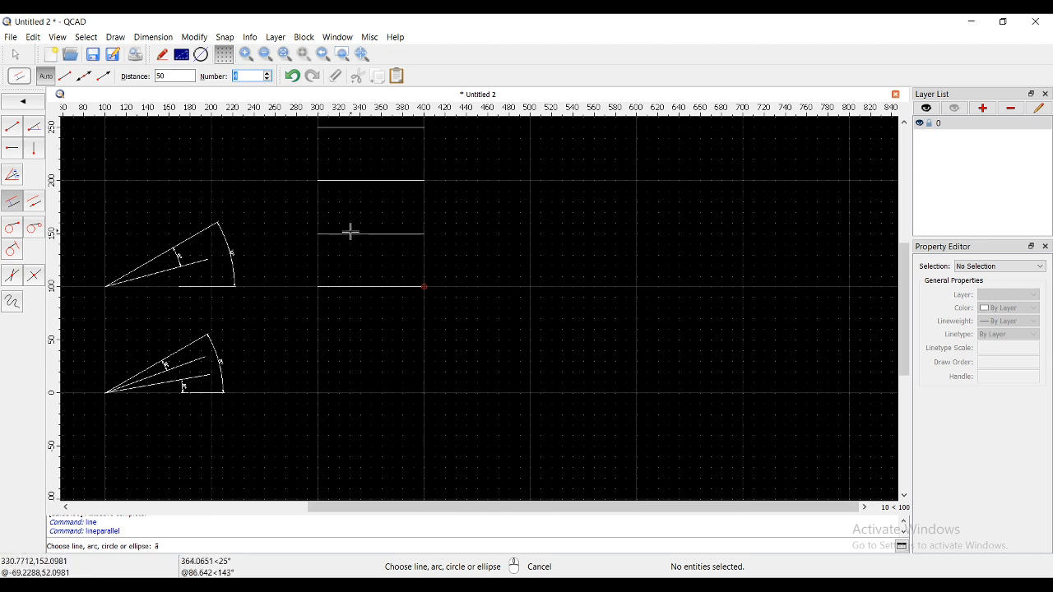
type("4")
scroll(350, 232, "down", 3)
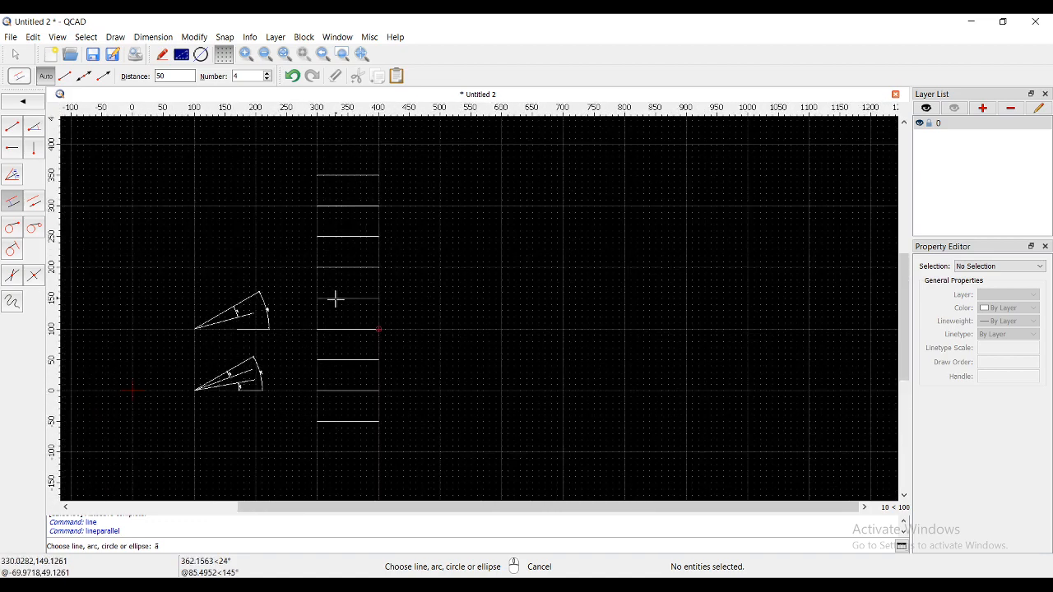
scroll(336, 299, "down", 1)
key("Escape")
key("Escape")
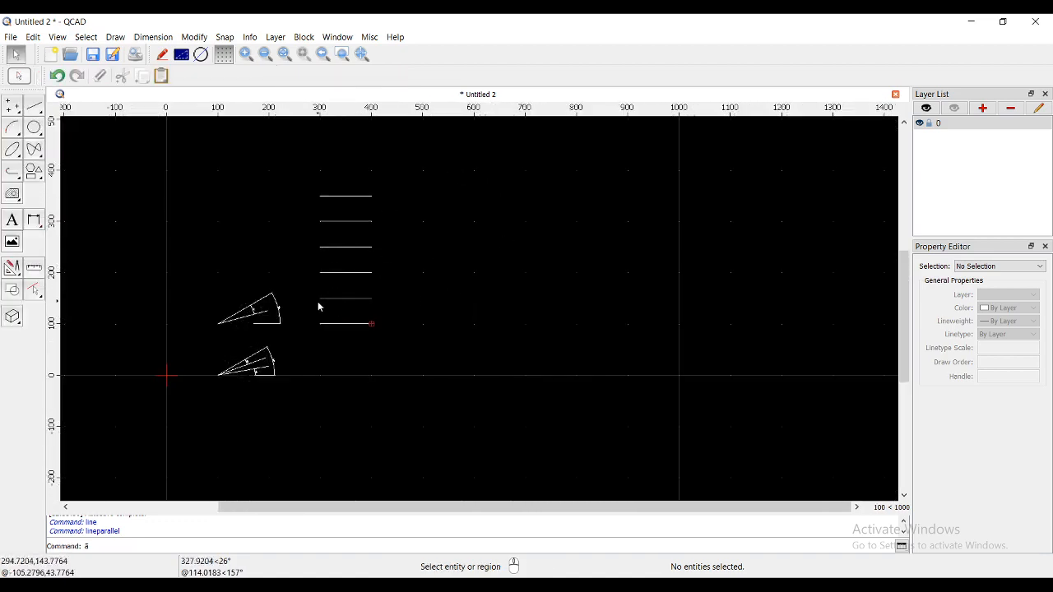
Delete all the parallel lines above the original horizontal line at y = 100
scroll(318, 301, "up", 3)
middle_click_drag(340, 302, 402, 355)
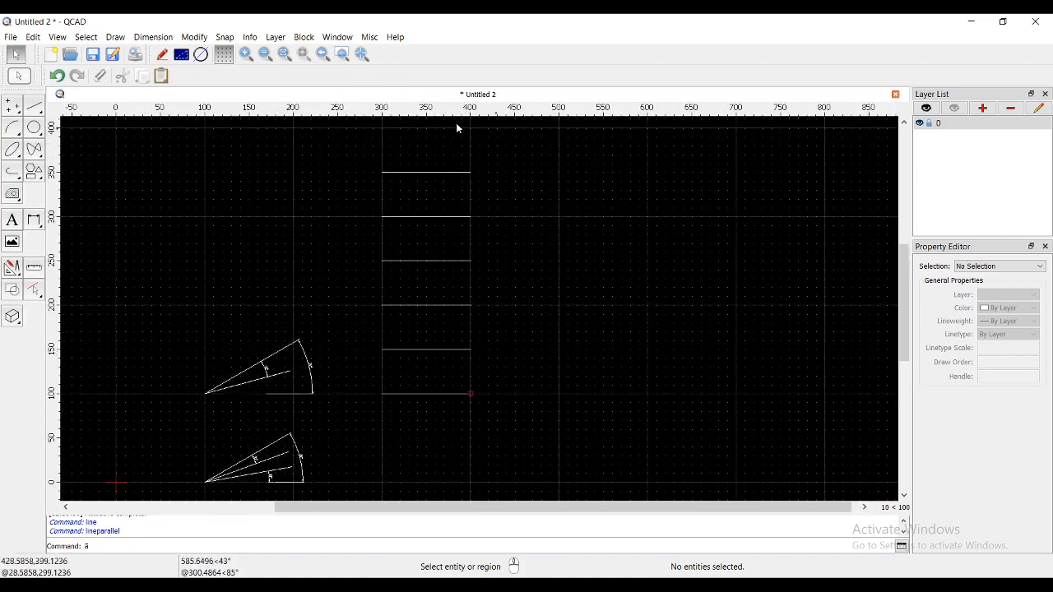
left_click_drag(364, 157, 573, 367)
key("Delete")
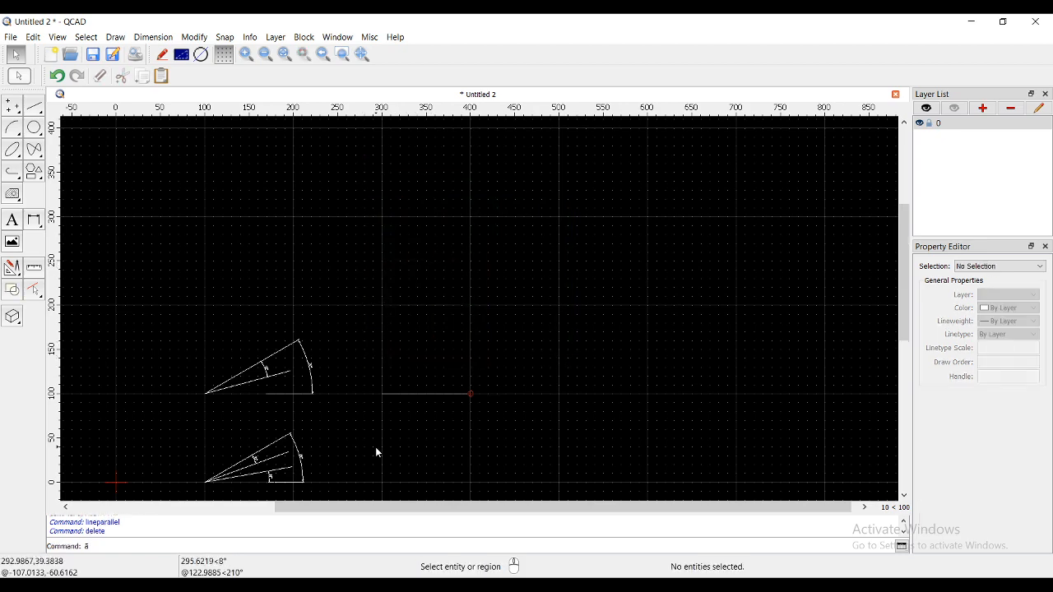
middle_click_drag(378, 453, 468, 357)
scroll(486, 354, "up", 1)
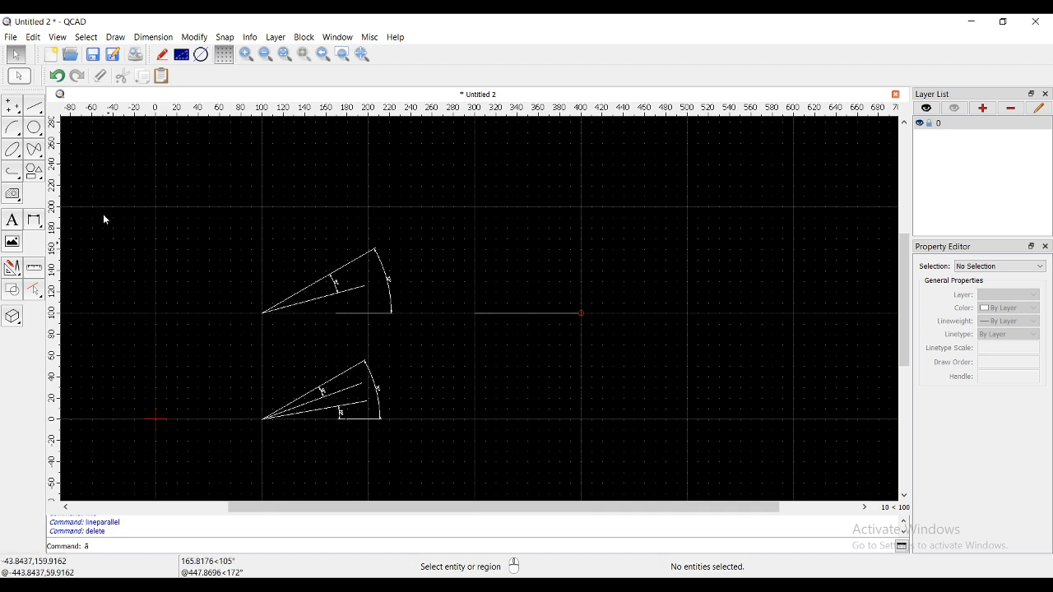
Place two points above the line from 300,100 to 400,100, at 370,120 and 390,170
left_click(41, 107)
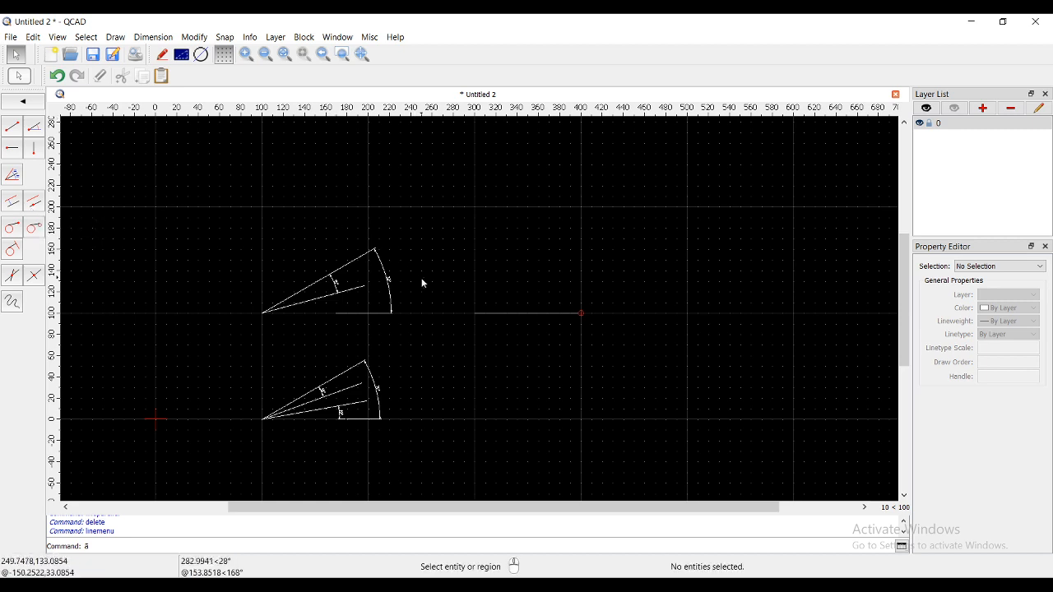
right_click(63, 158)
left_click(15, 110)
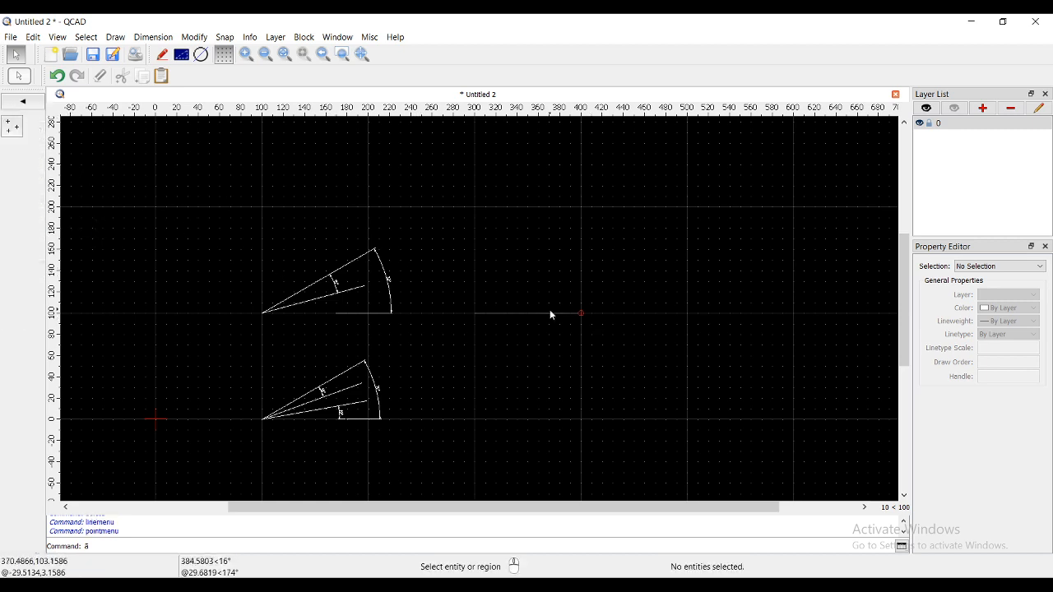
left_click(9, 126)
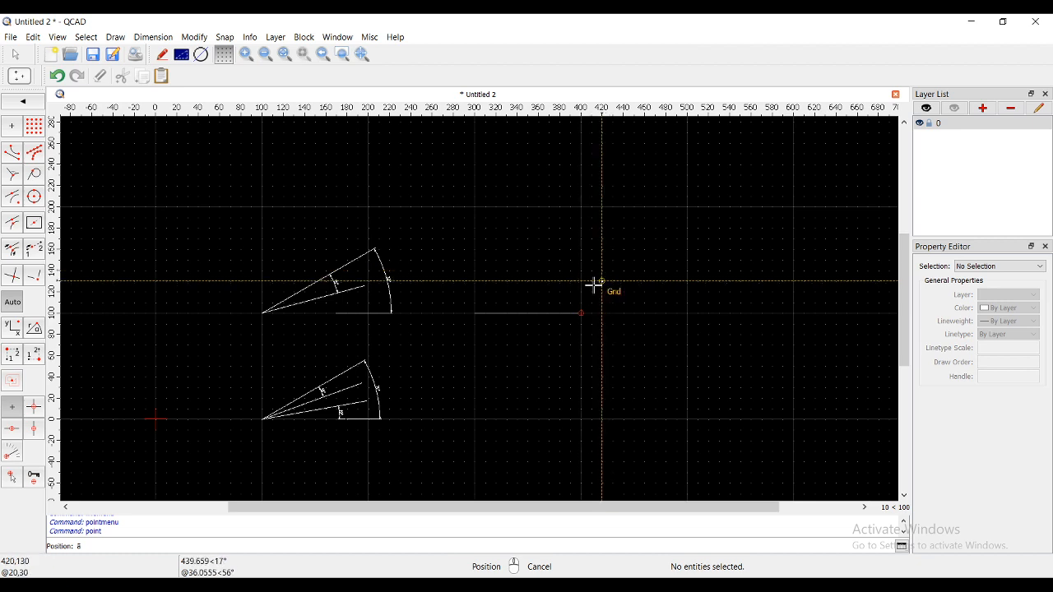
left_click(544, 292)
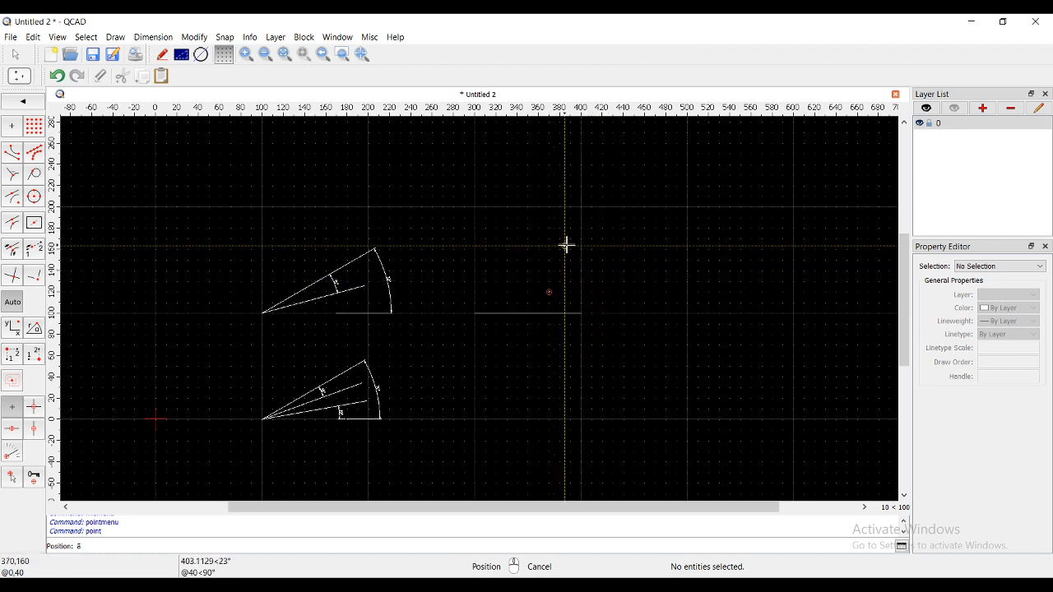
right_click(571, 242)
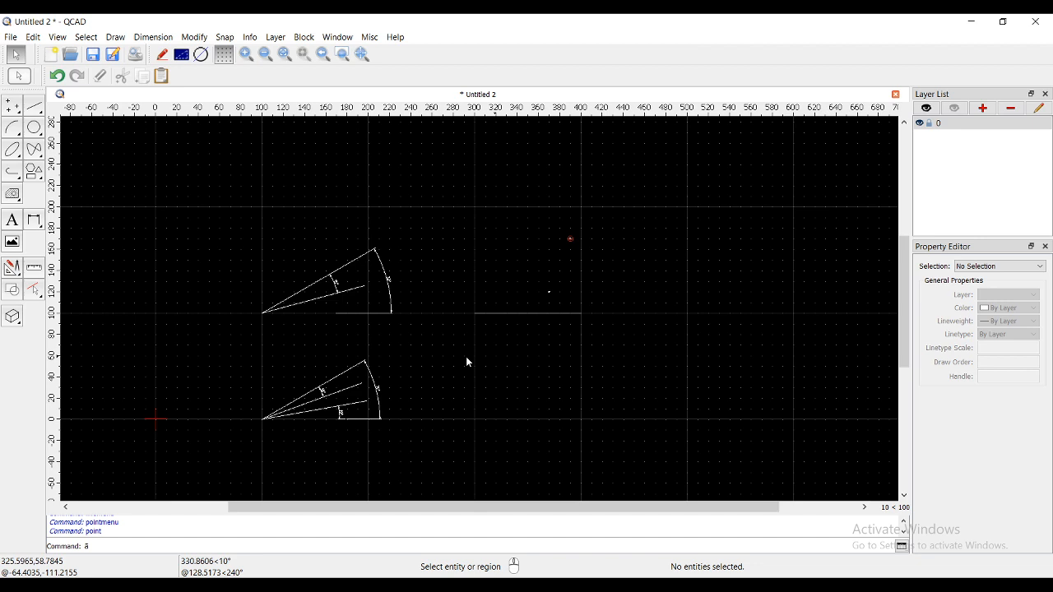
Draw parallels to the line from 300,100 to 400,100 through the points at 370,120 and 390,170
left_click(505, 314)
left_click(34, 106)
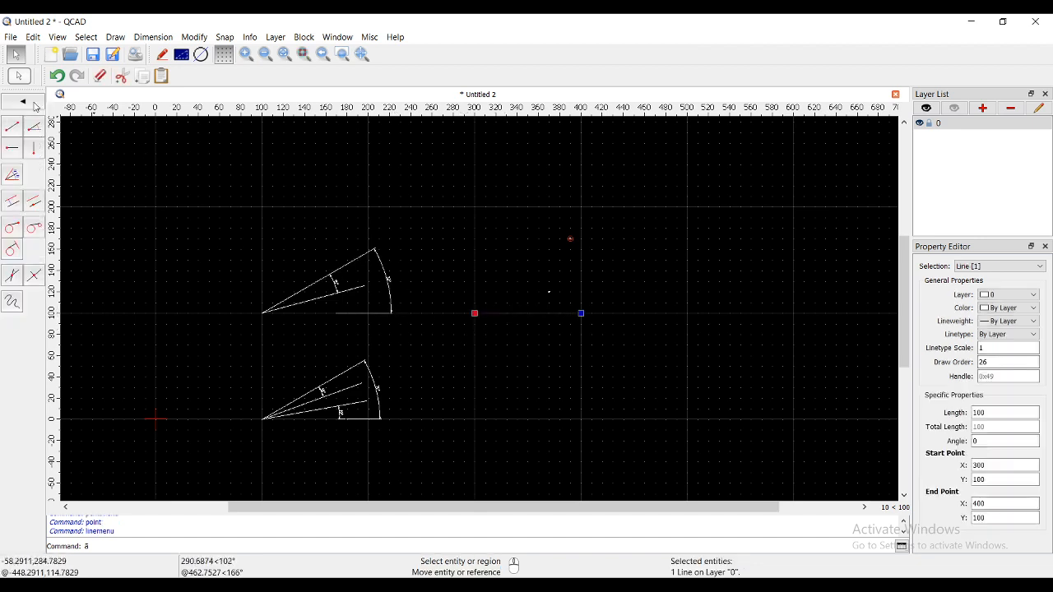
left_click(34, 201)
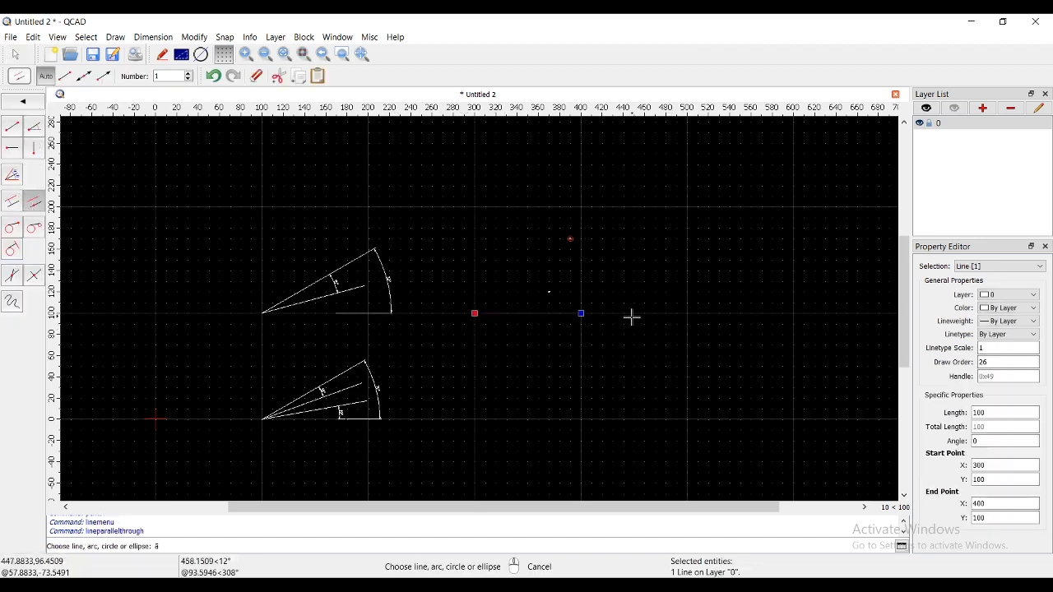
scroll(549, 290, "up", 3)
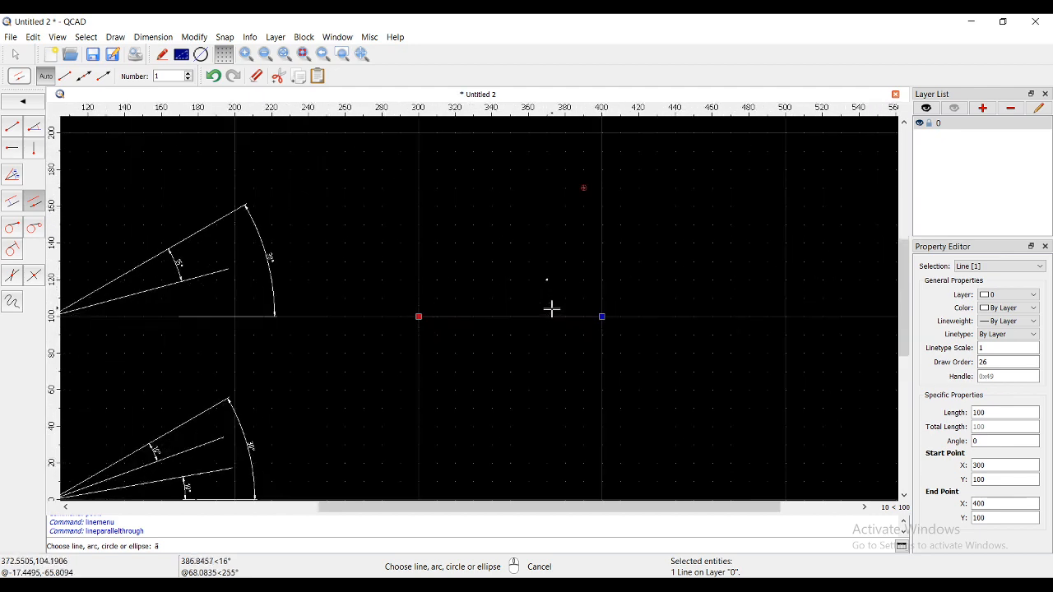
left_click(550, 317)
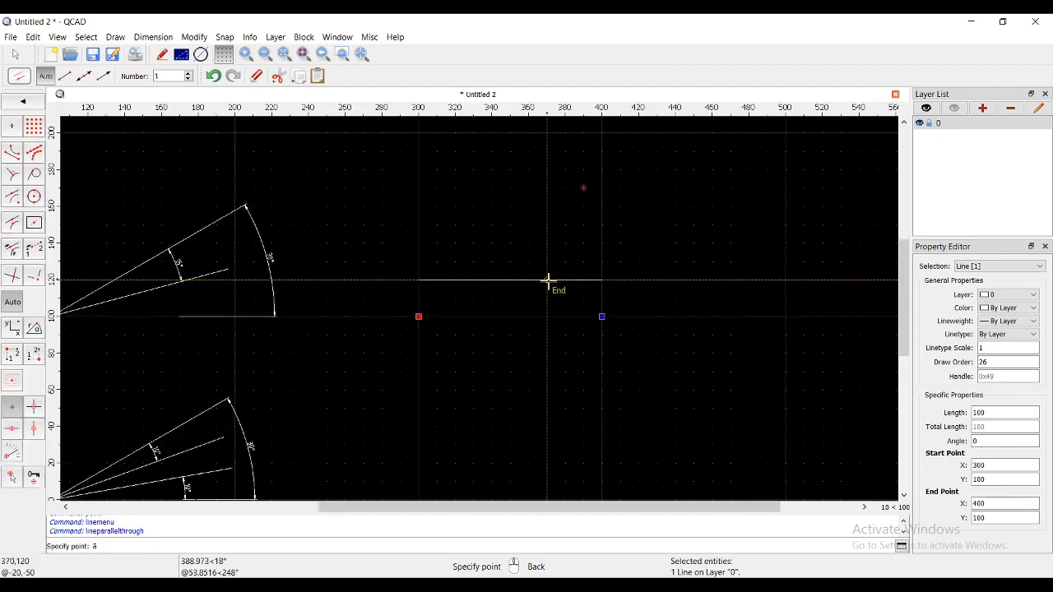
left_click(548, 281)
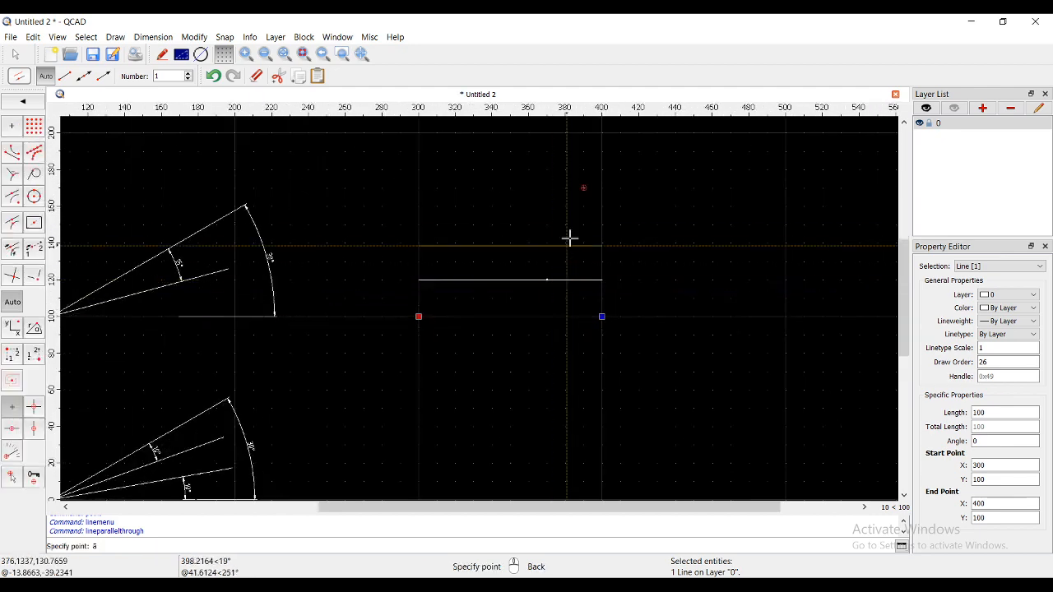
left_click(584, 188)
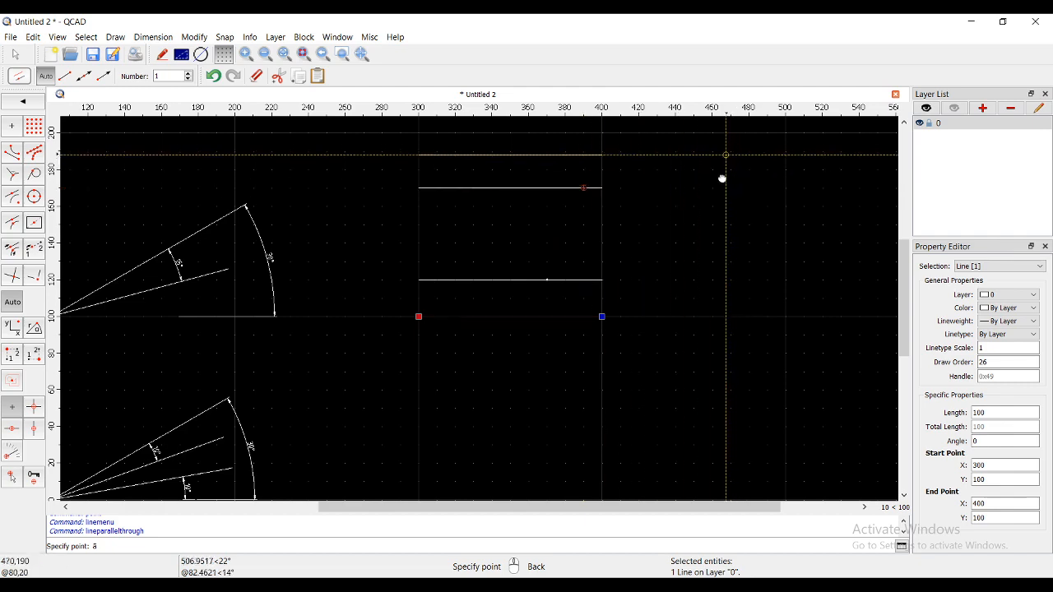
Draw two more parallels of the same line, through the upper endpoints of the 30° lines in both angle figures
middle_click_drag(668, 133, 652, 232)
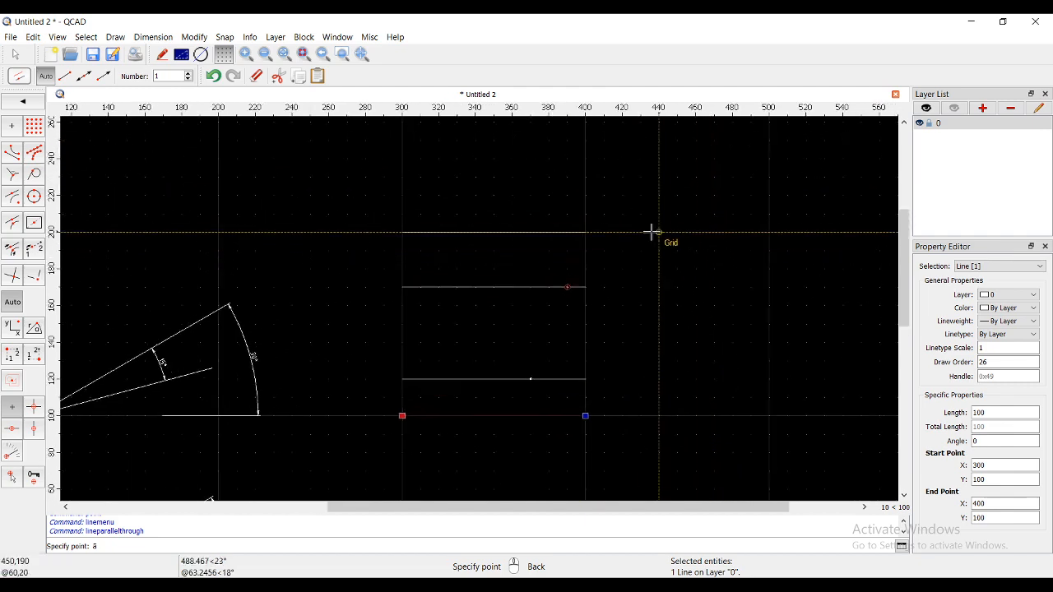
left_click(230, 302)
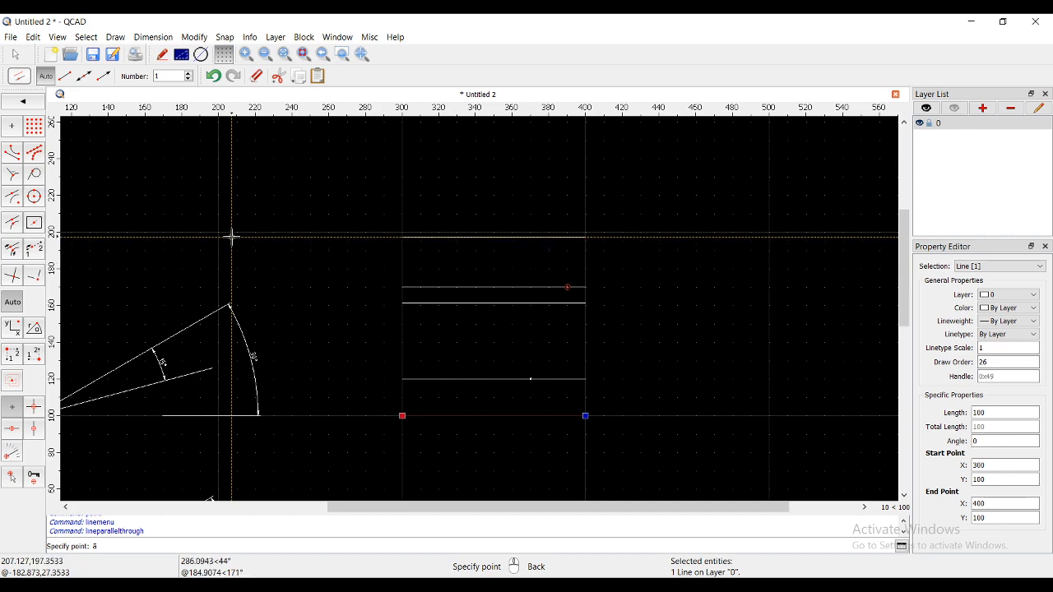
middle_click_drag(235, 351, 274, 219)
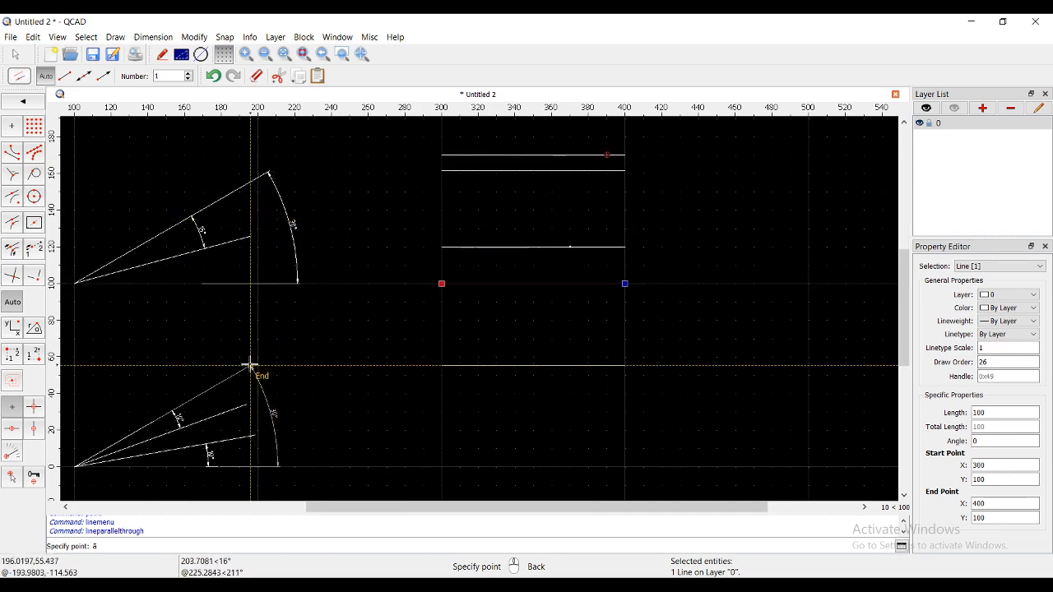
left_click(250, 365)
scroll(639, 383, "down", 1)
key("Escape")
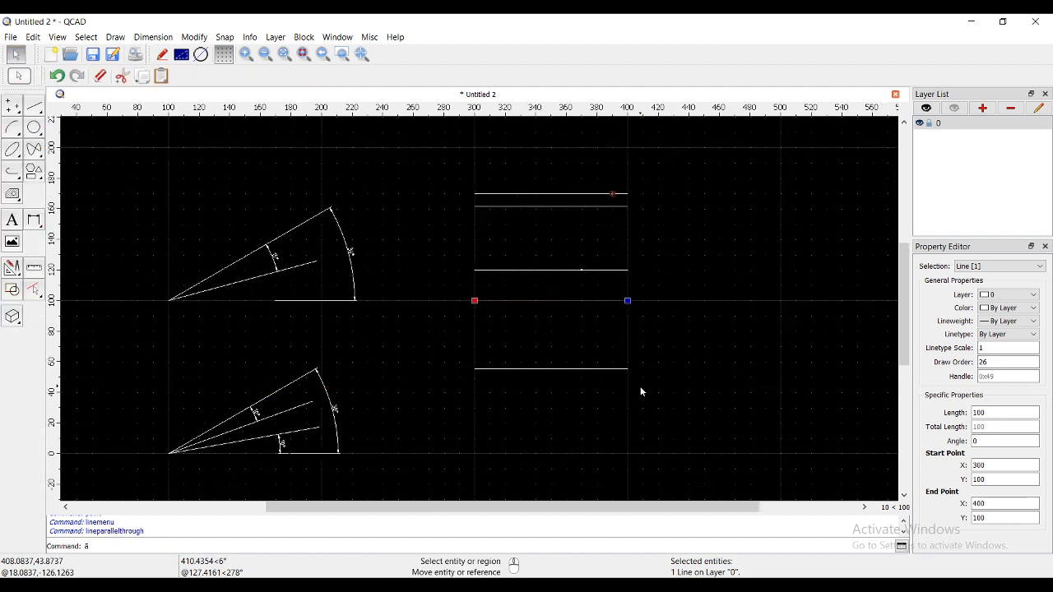
left_click(752, 299)
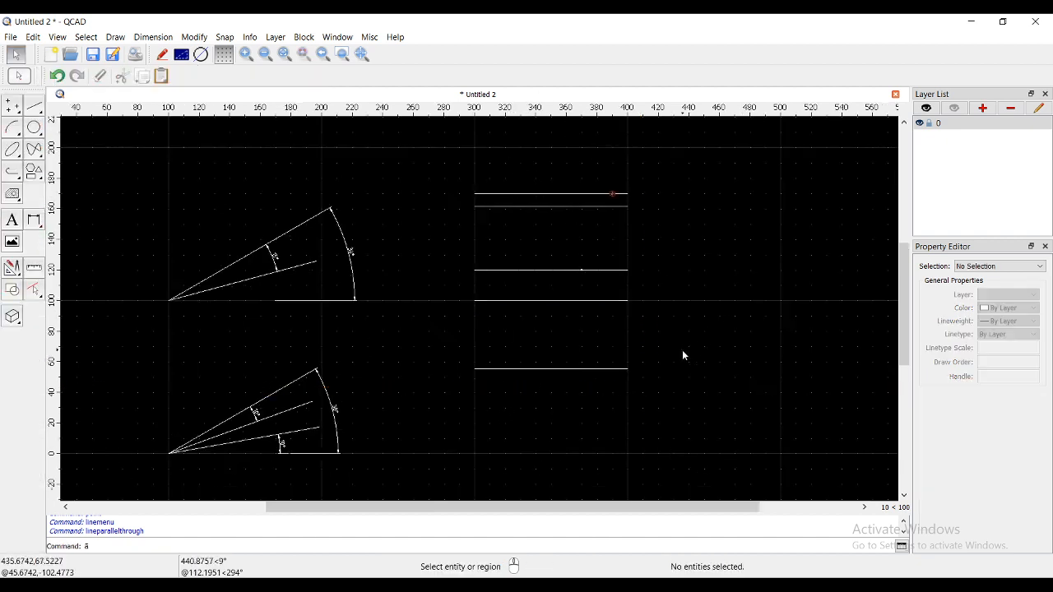
Delete the line from 300,100 to 400,100 together with all parallel lines and points above it
left_click(37, 112)
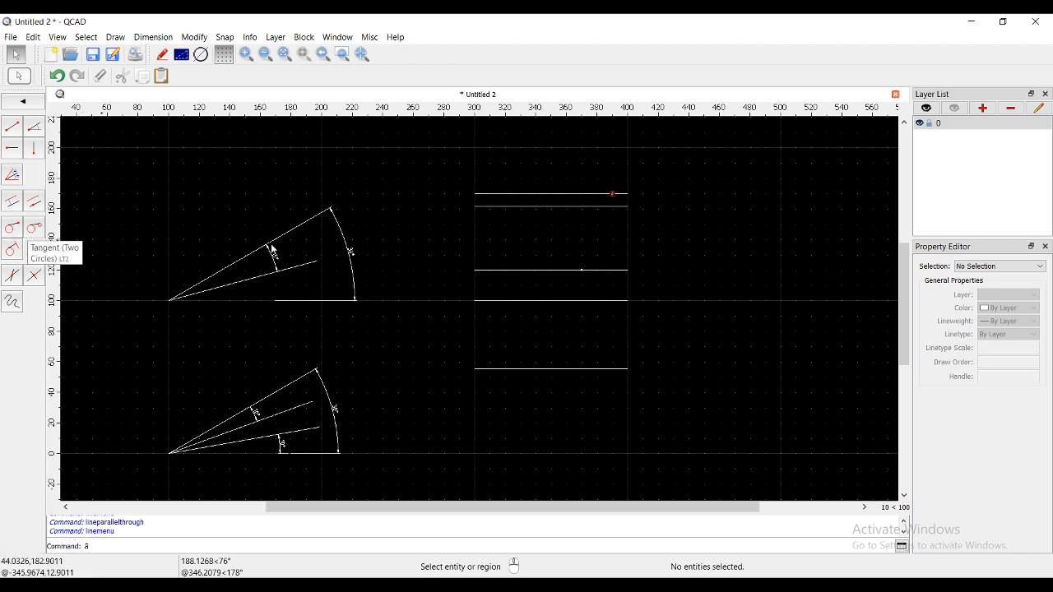
left_click(437, 175)
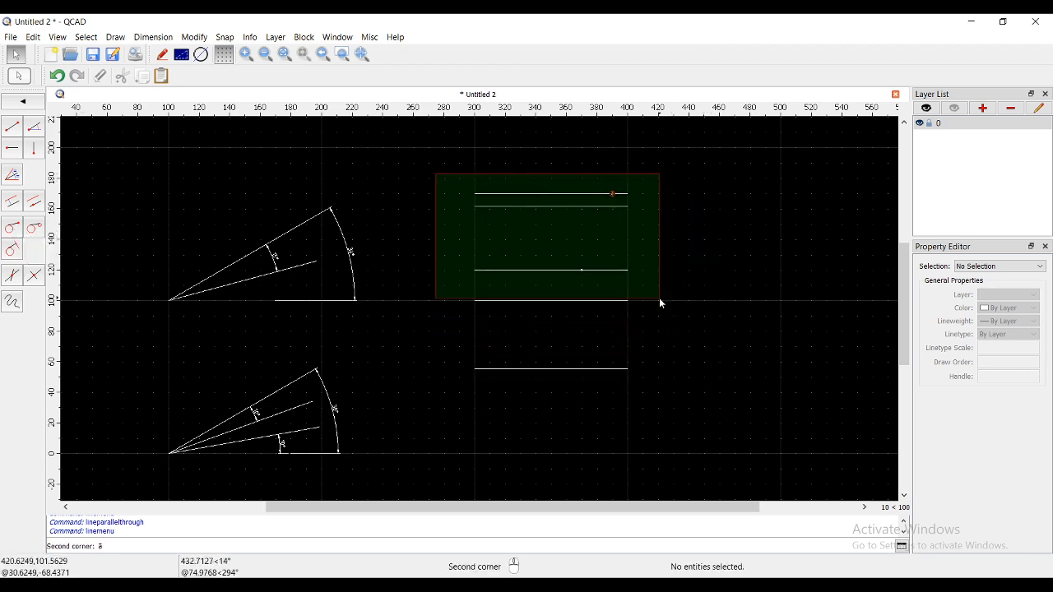
left_click(679, 335)
key("Delete")
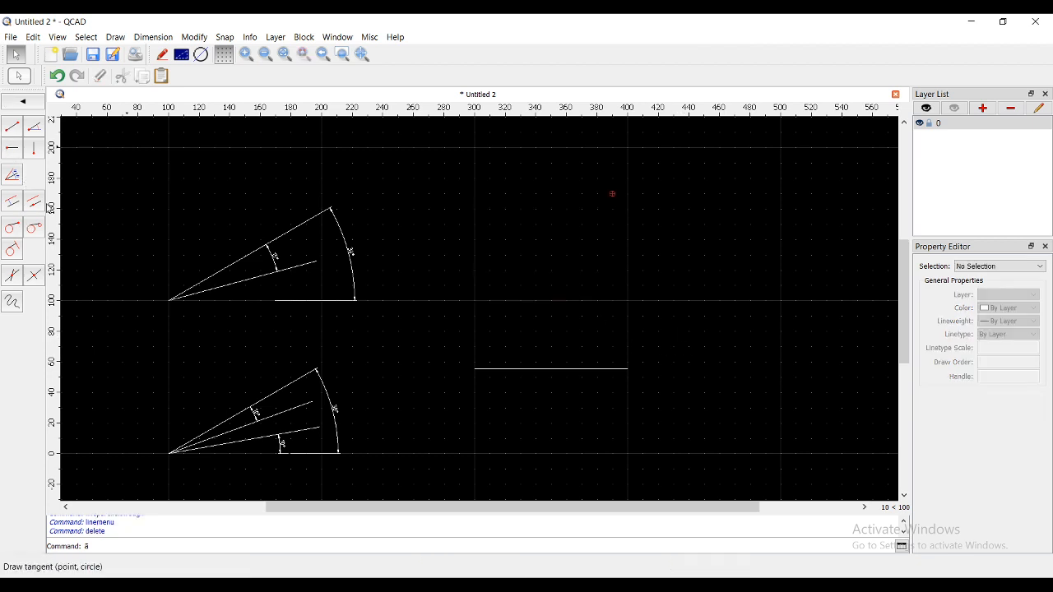
Draw a circle centred at 350,160 above the remaining horizontal line, passing through 330,130
left_click(23, 101)
left_click(13, 127)
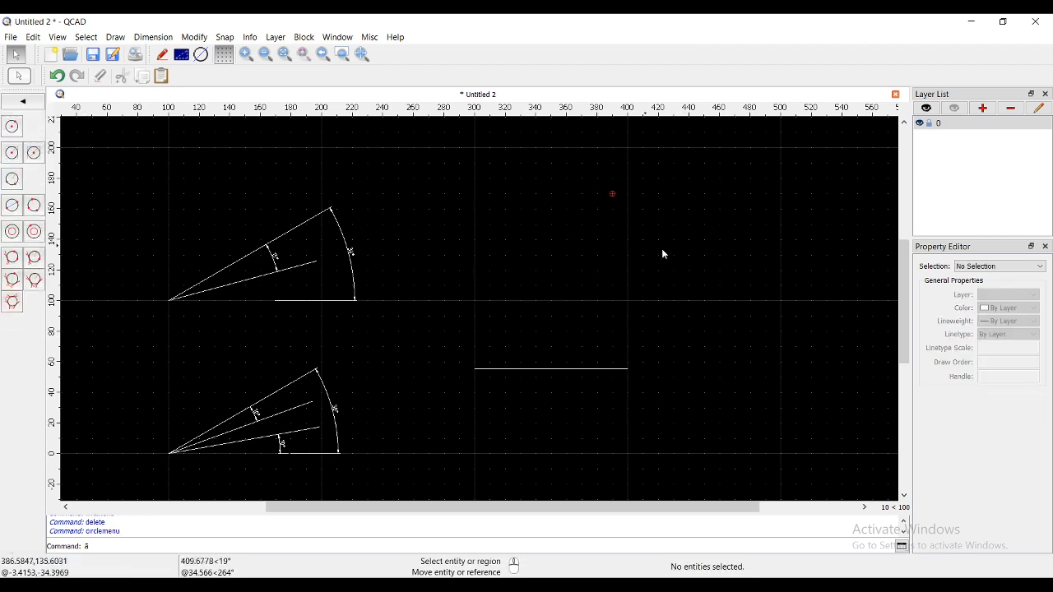
left_click(23, 128)
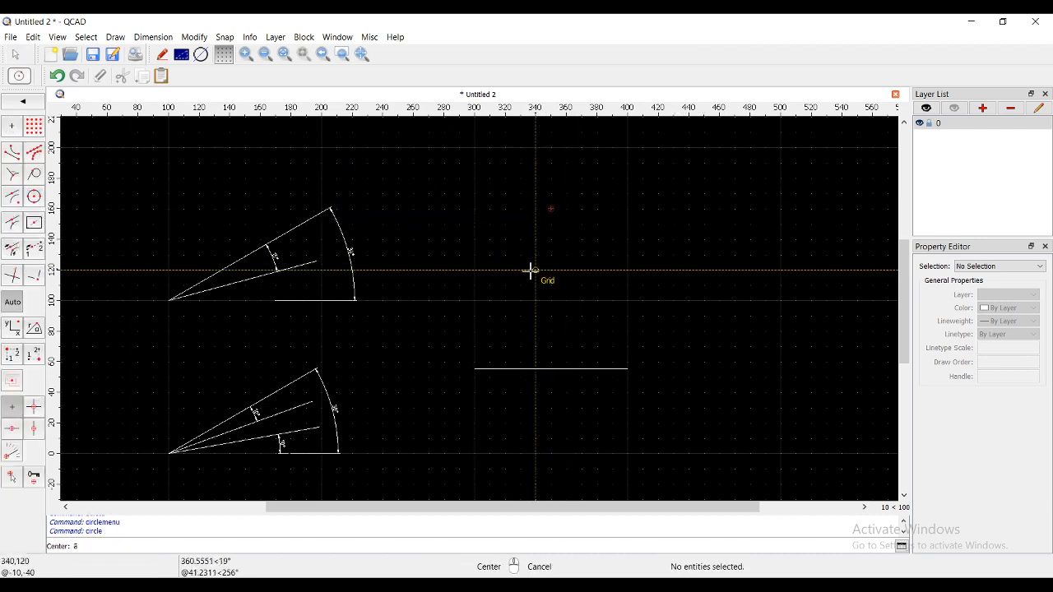
left_click(551, 209)
left_click(525, 256)
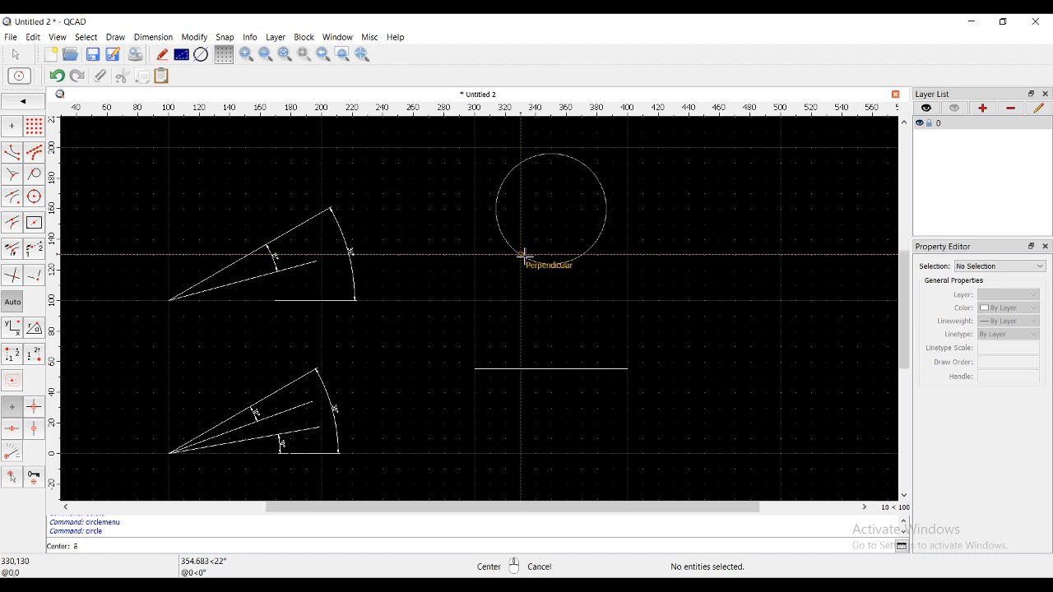
right_click(392, 322)
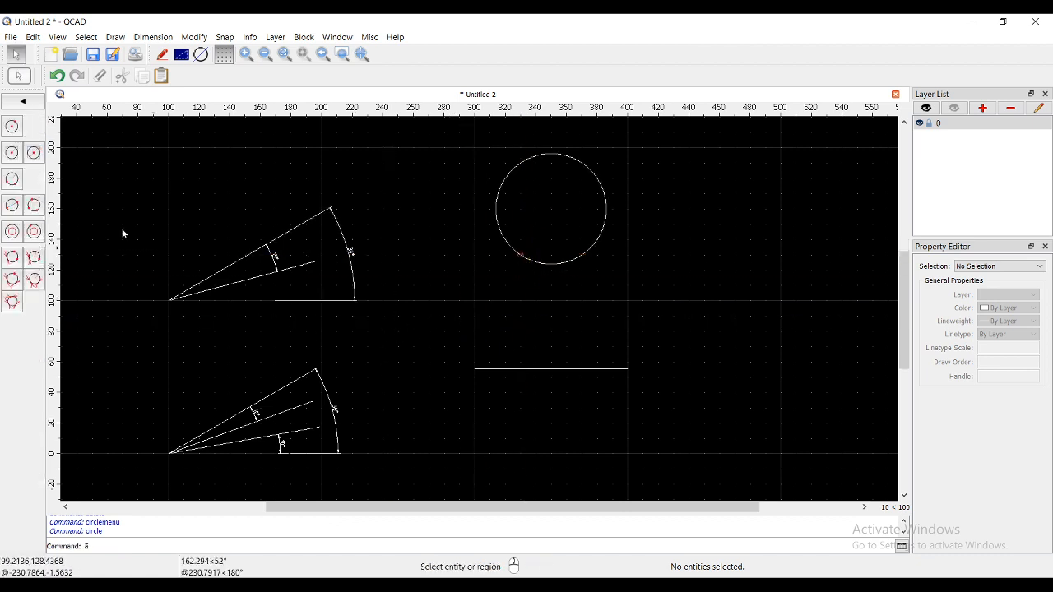
Draw a tangent from the right endpoint of the horizontal line to the right side of the circle
left_click(18, 102)
left_click(33, 106)
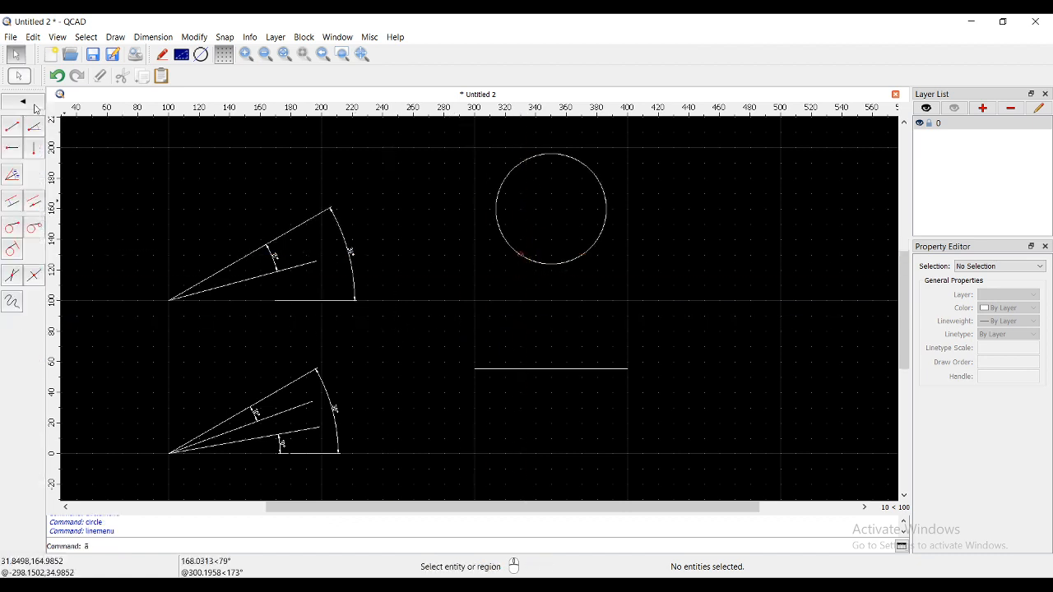
left_click(12, 231)
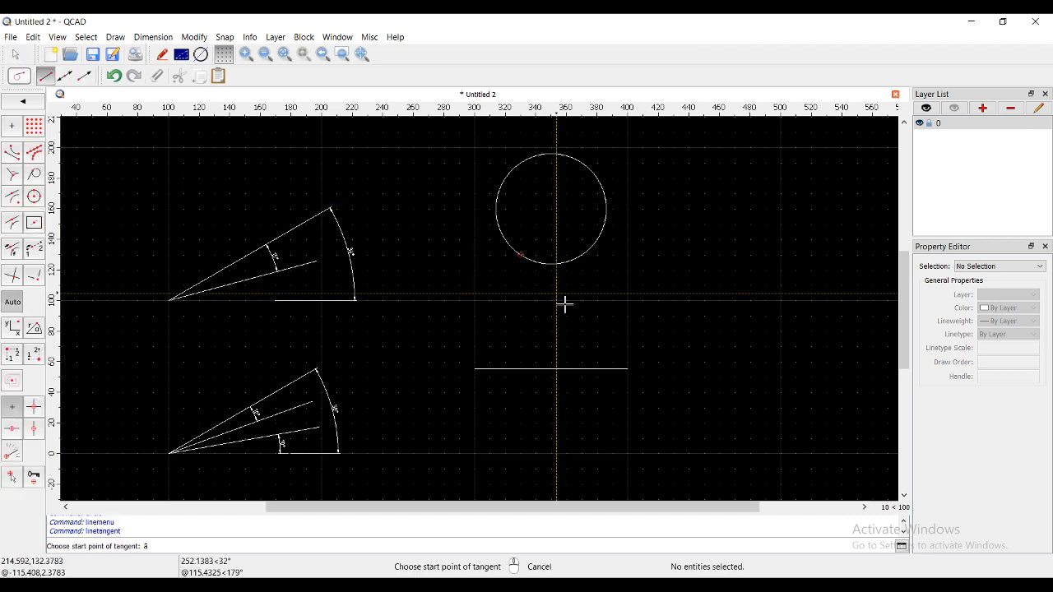
left_click(627, 369)
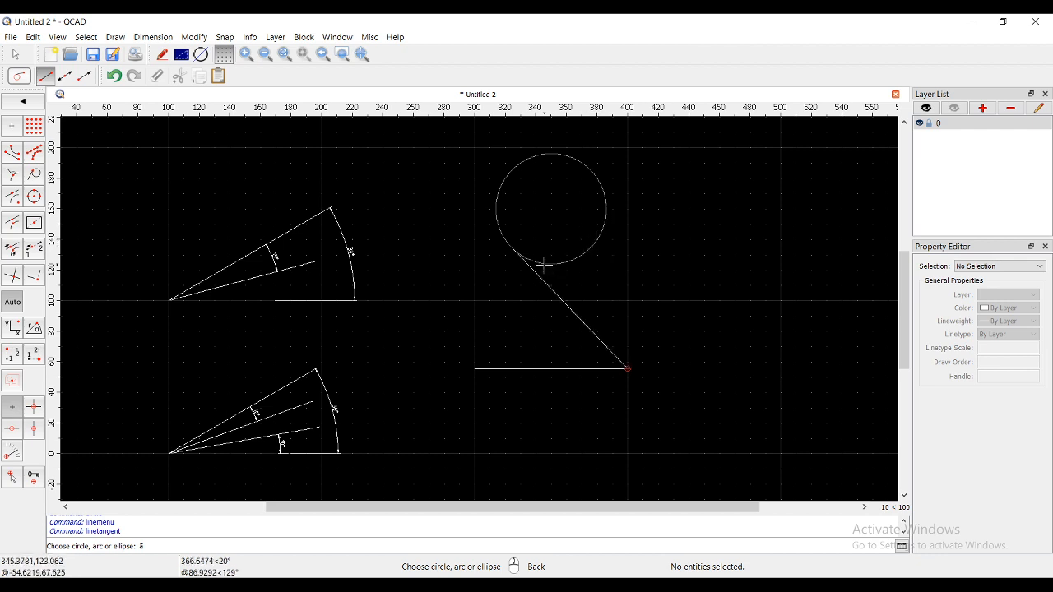
left_click(595, 241)
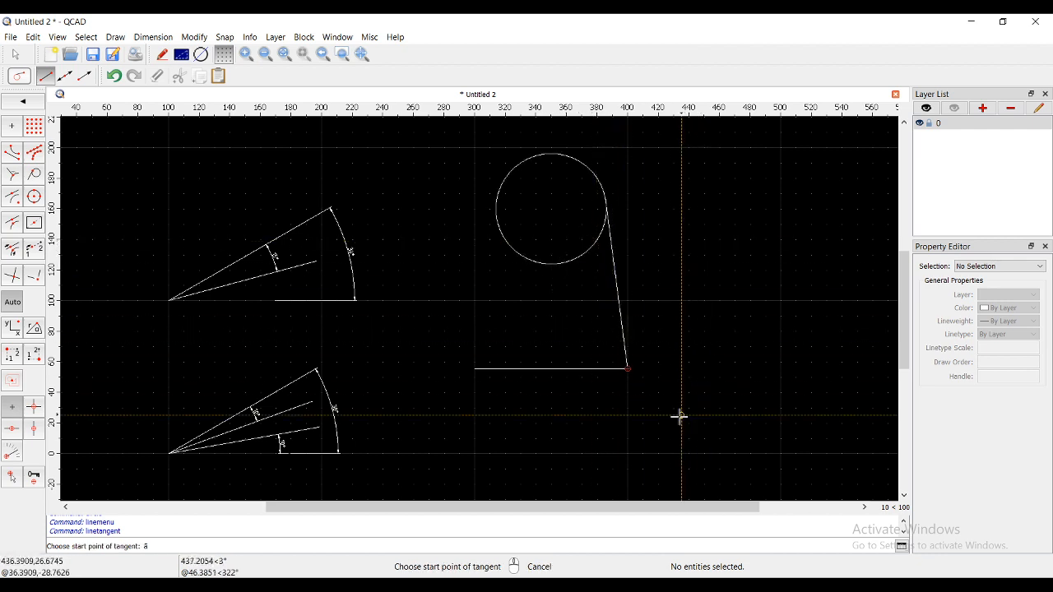
left_click(33, 102)
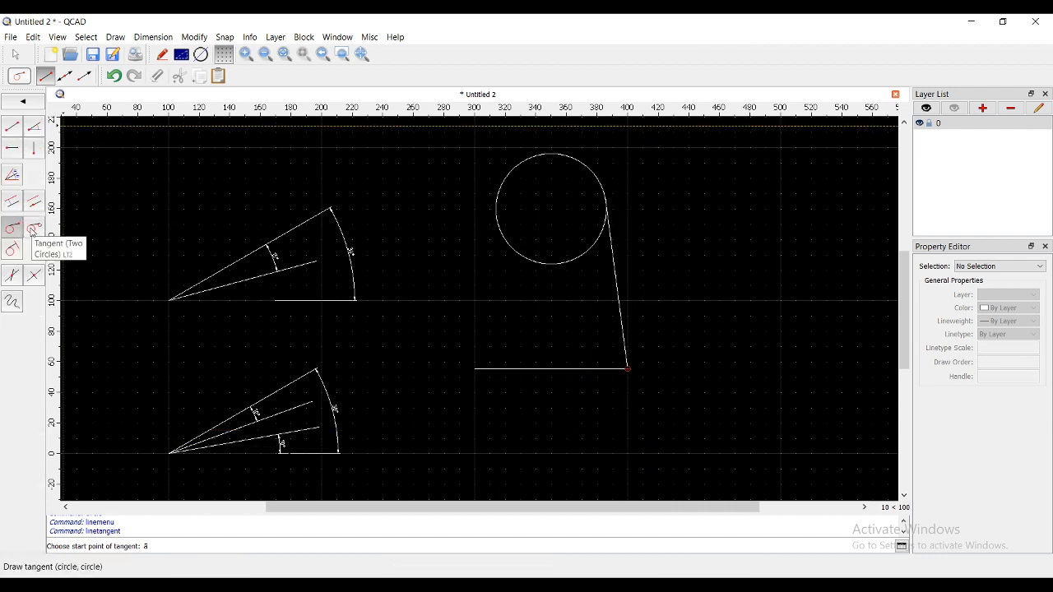
right_click(226, 272)
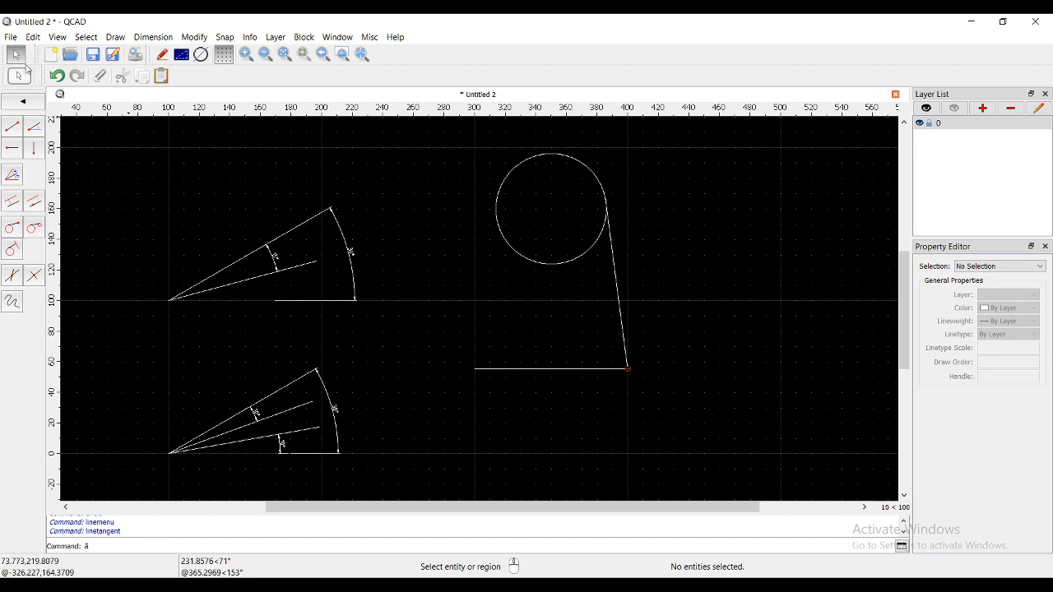
Draw a smaller circle above the first one, centred at 350,250 and passing through 350,230
left_click(23, 103)
left_click(34, 147)
scroll(597, 245, "up", 3)
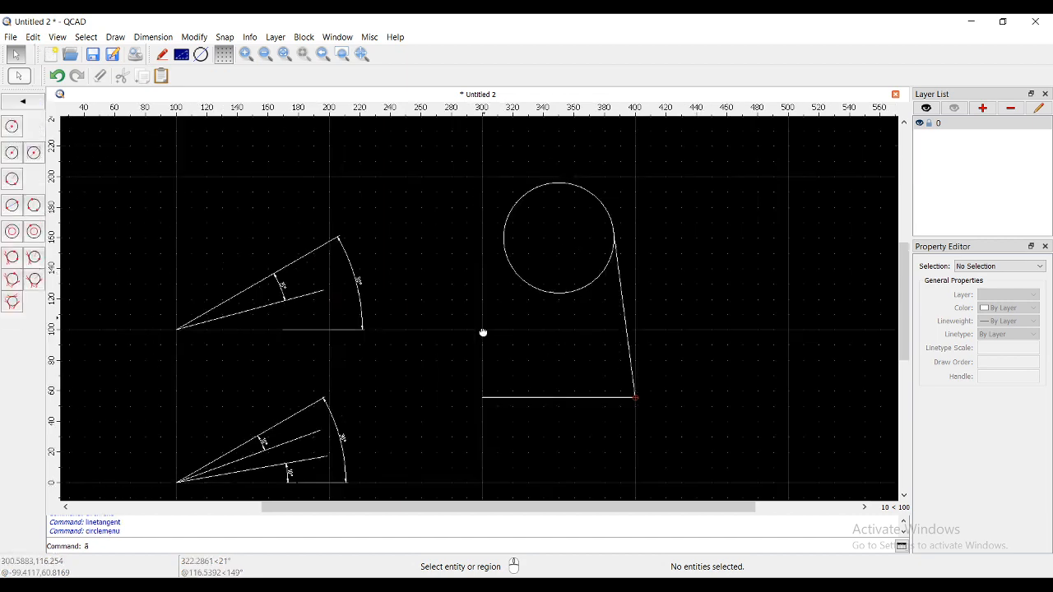
left_click(11, 126)
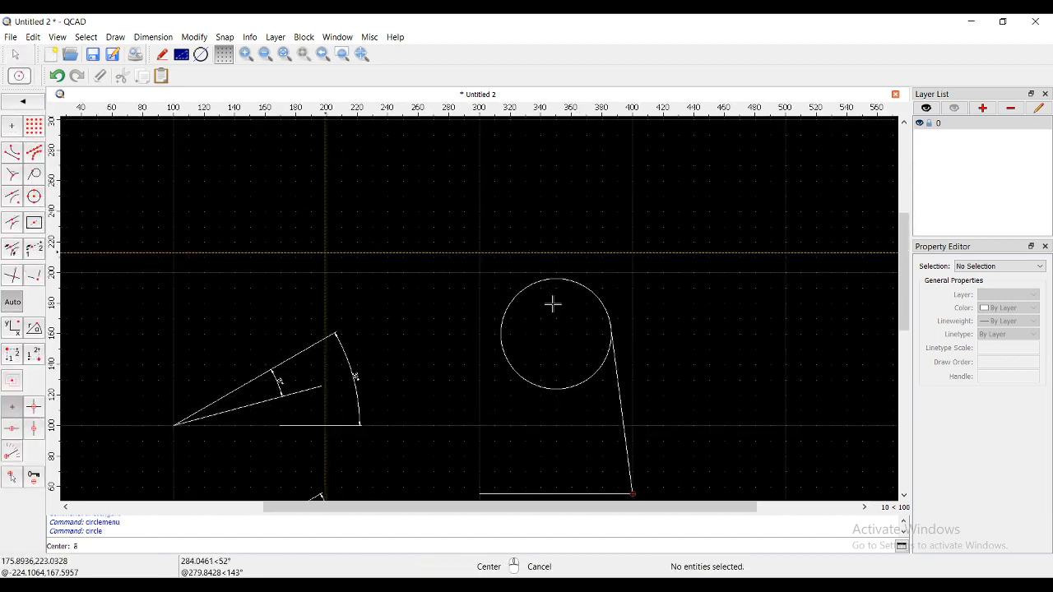
left_click(556, 197)
left_click(555, 227)
right_click(556, 231)
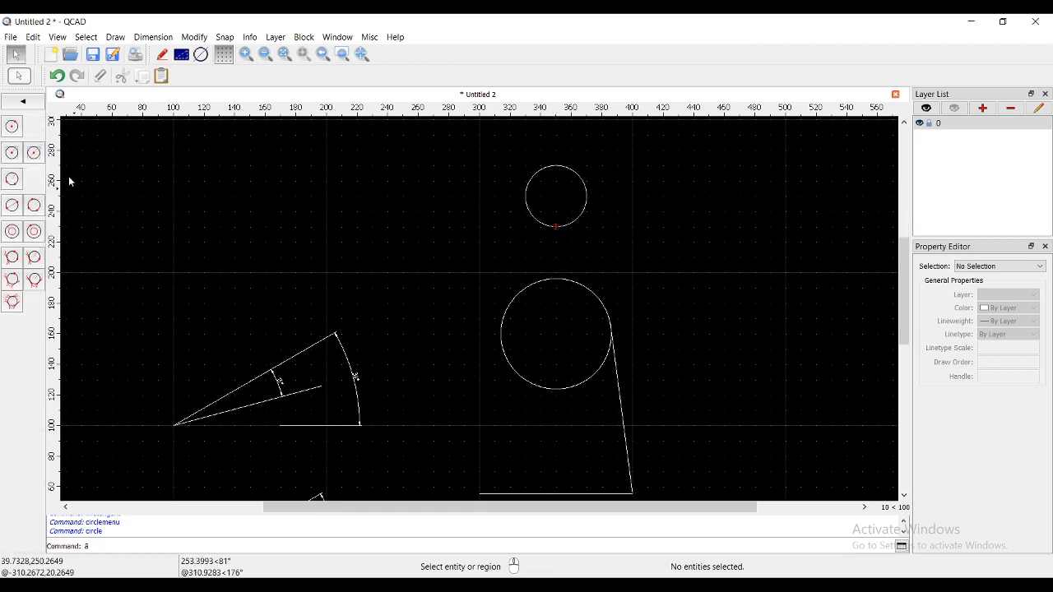
Draw a tangent line joining the left sides of the large and small circles
left_click(23, 102)
left_click(33, 126)
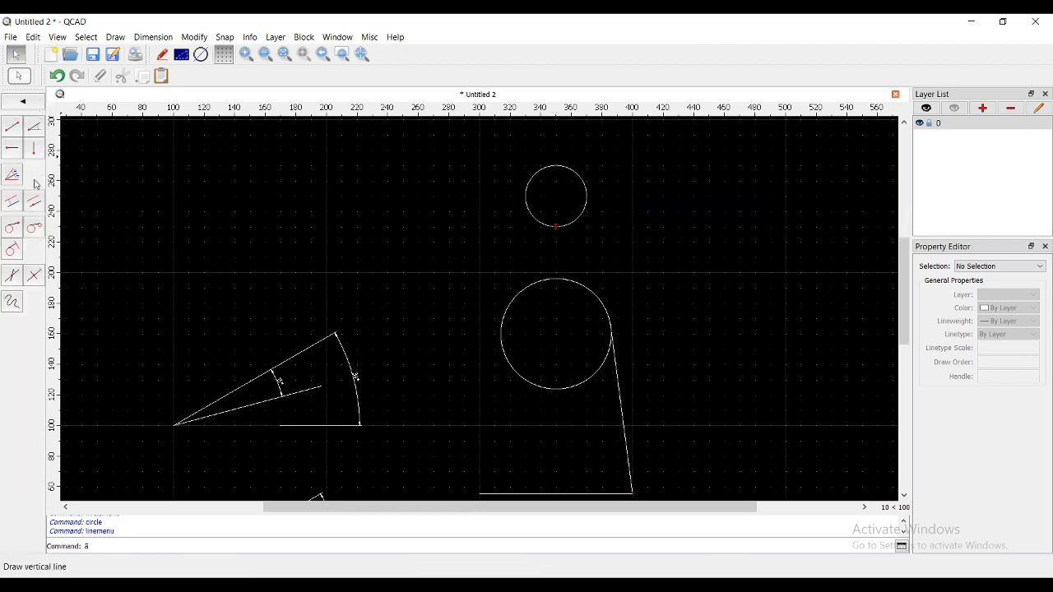
left_click(34, 228)
left_click(498, 323)
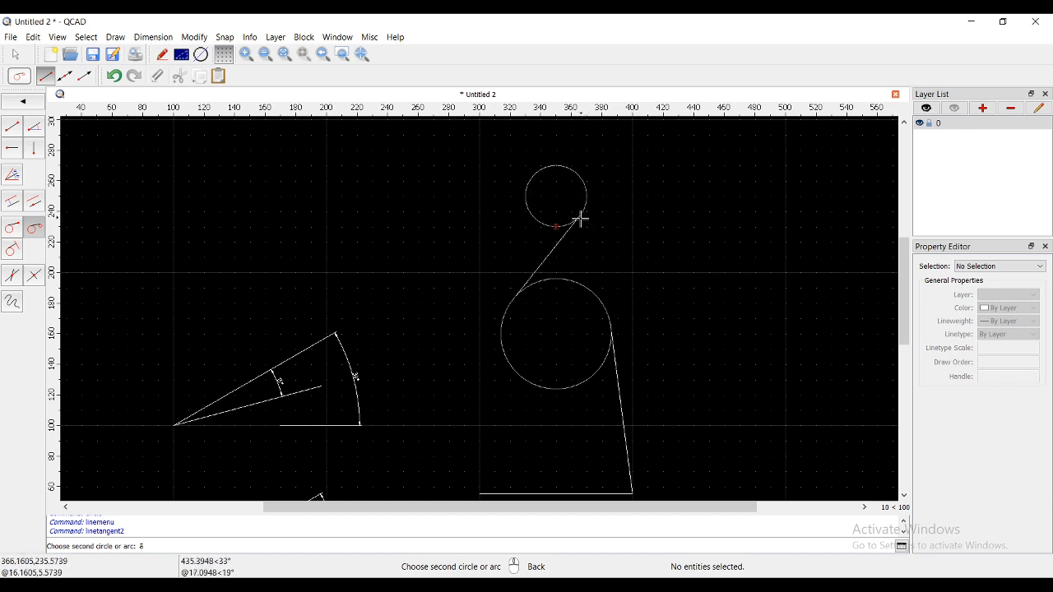
left_click(527, 194)
scroll(529, 299, "down", 2)
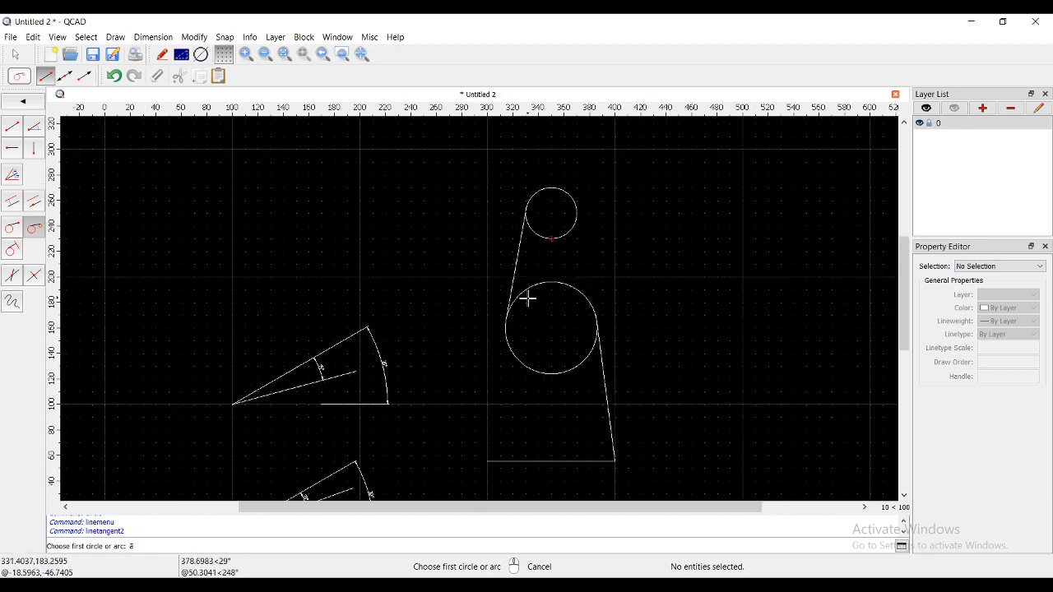
Draw a line perpendicular to the horizontal base line and tangent to the left side of the large circle
right_click(575, 313)
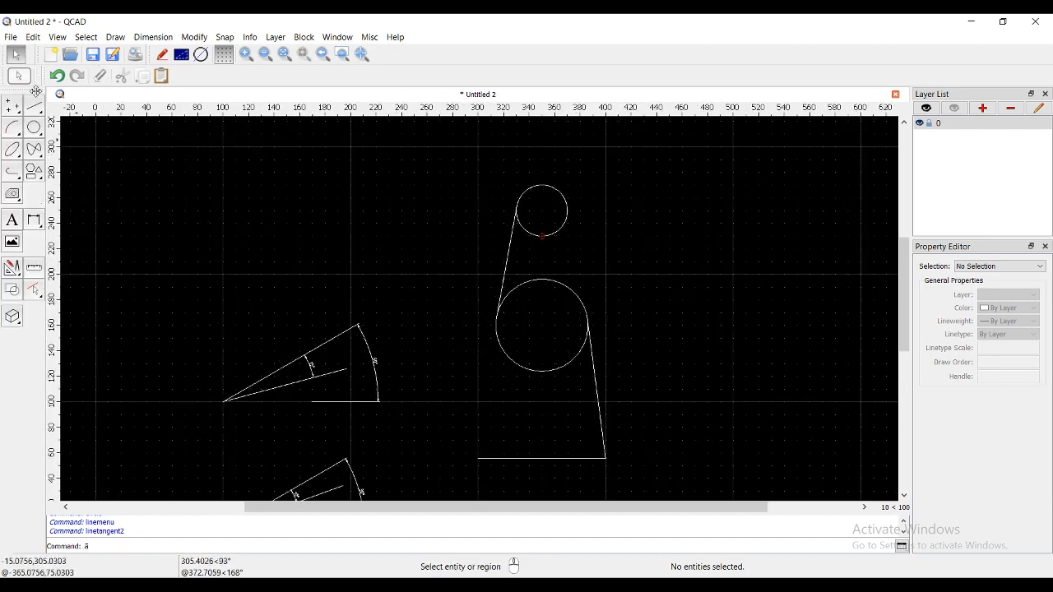
left_click(34, 106)
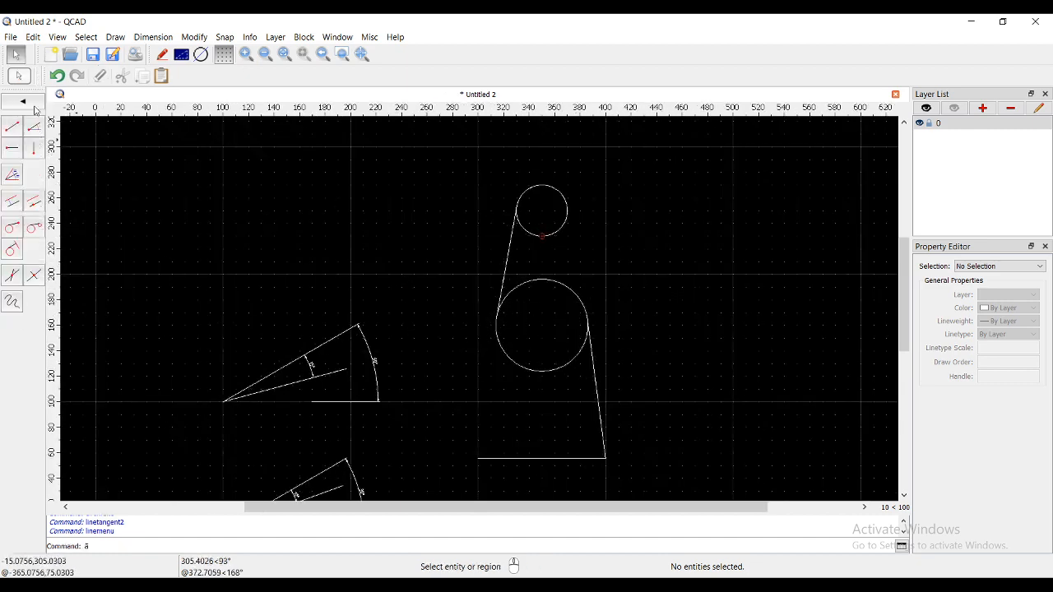
left_click(9, 255)
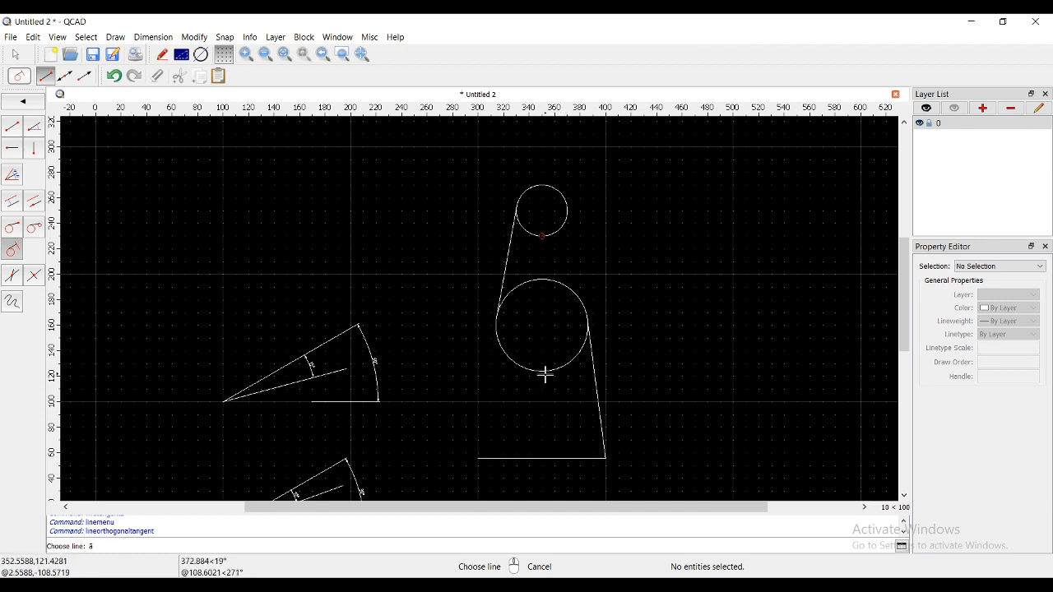
left_click(534, 459)
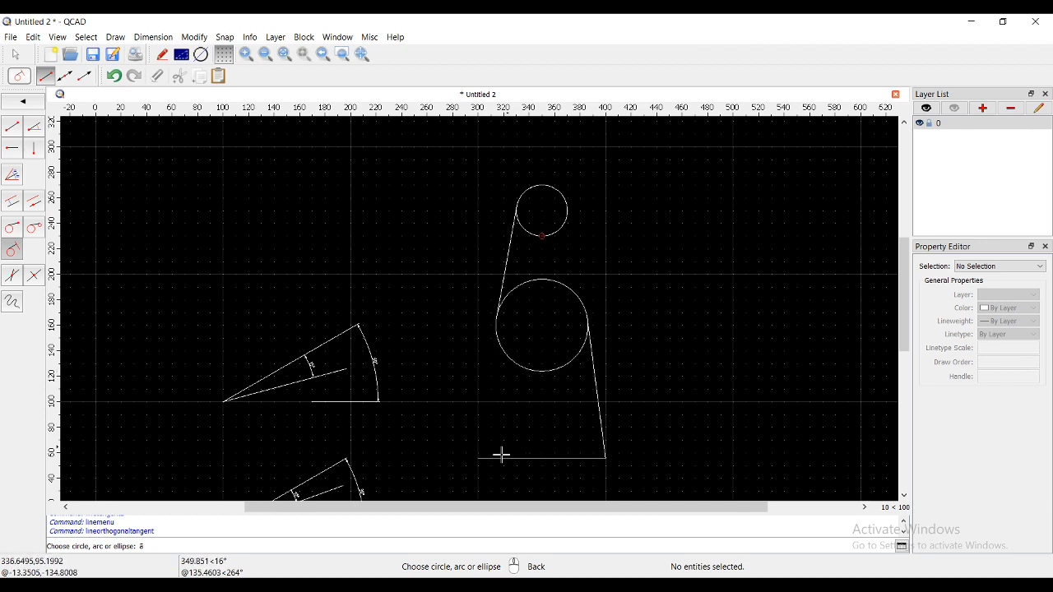
left_click(524, 371)
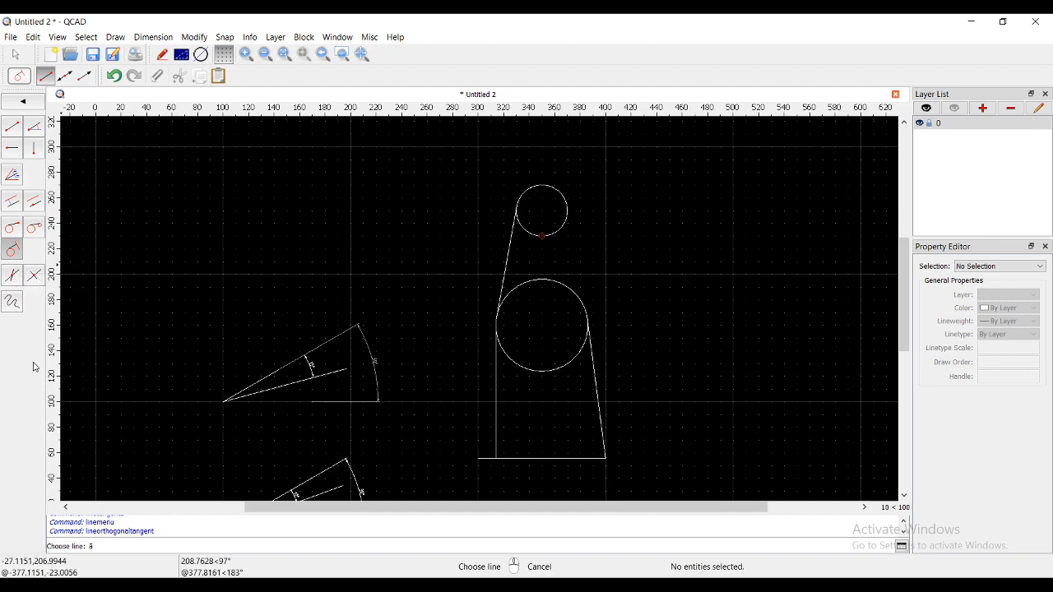
Draw a freehand line looping over and around all the geometry, from about -130,155 to about 150,-45
mouse_move(462, 381)
middle_mouse_down()
mouse_move(474, 280)
mouse_move(453, 342)
middle_mouse_up()
scroll(465, 294, "down", 3)
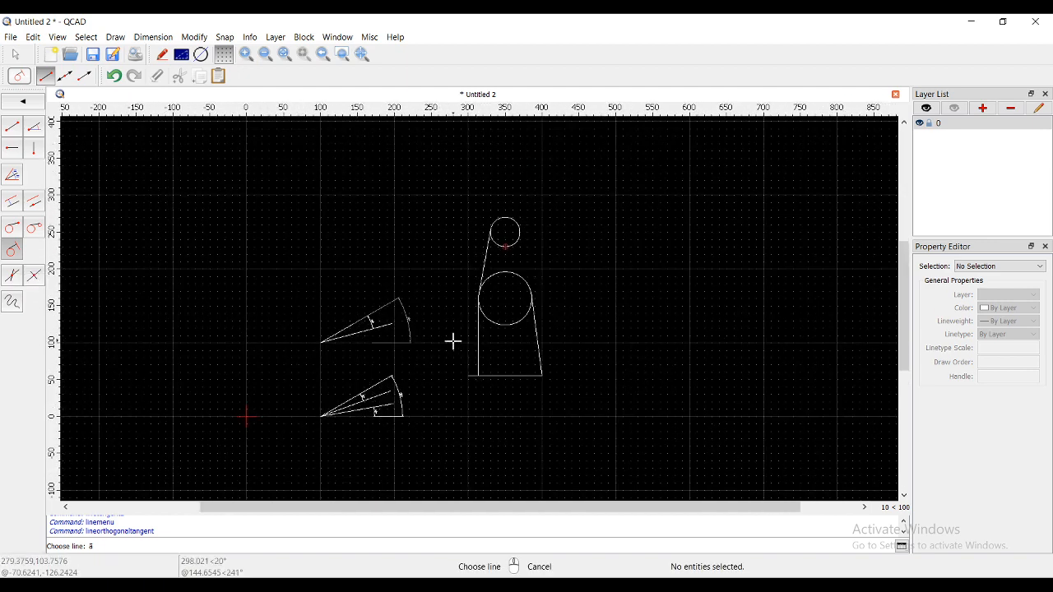
left_click(12, 311)
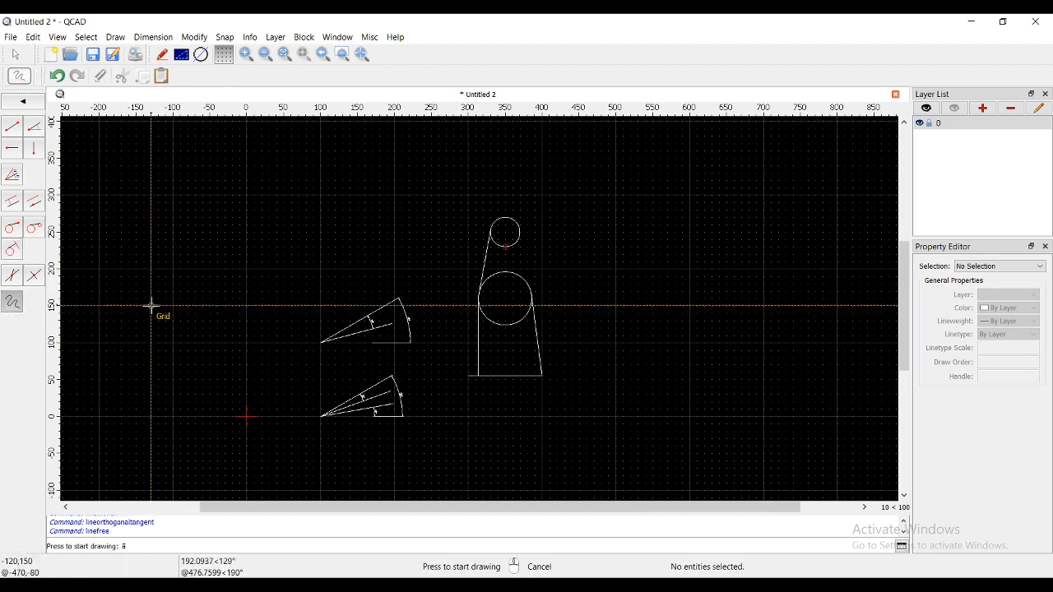
mouse_move(151, 303)
left_mouse_down()
mouse_move(329, 201)
mouse_move(540, 157)
mouse_move(675, 325)
mouse_move(456, 439)
mouse_move(357, 448)
left_mouse_up()
right_click(572, 414)
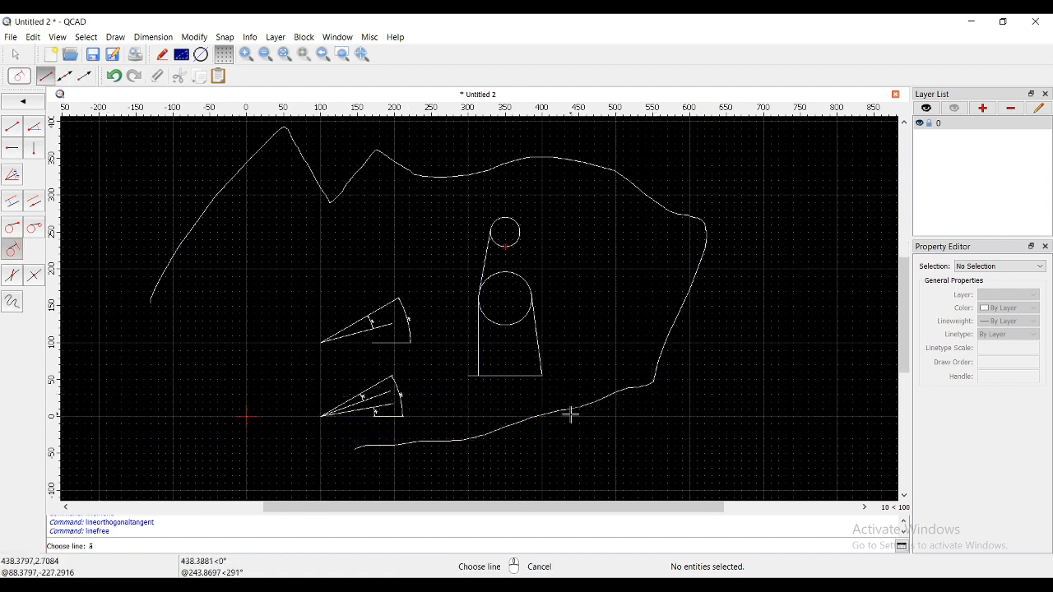
left_click(543, 413)
right_click(527, 466)
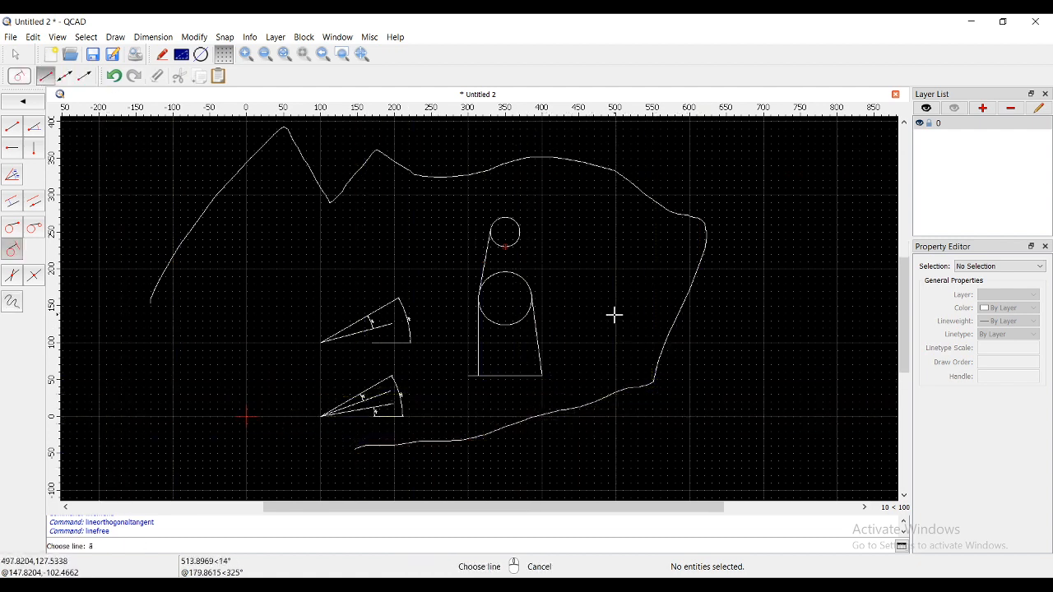
right_click(588, 423)
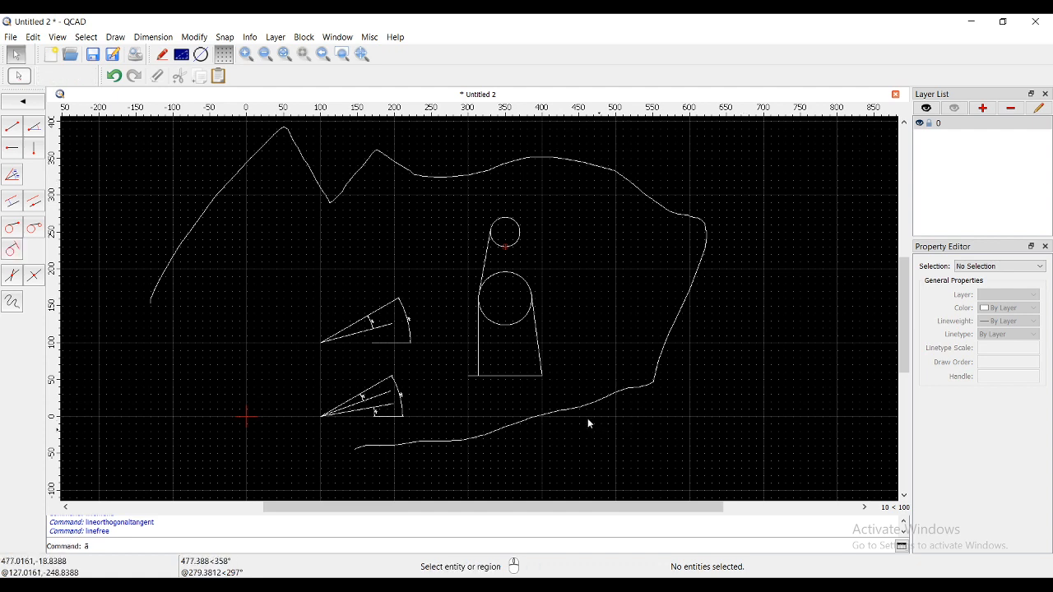
Delete all the drawn geometry, including the freehand line, circles, tangents and angle sketches, to empty the drawing
left_click_drag(729, 186, 525, 436)
key("Delete")
key("Delete")
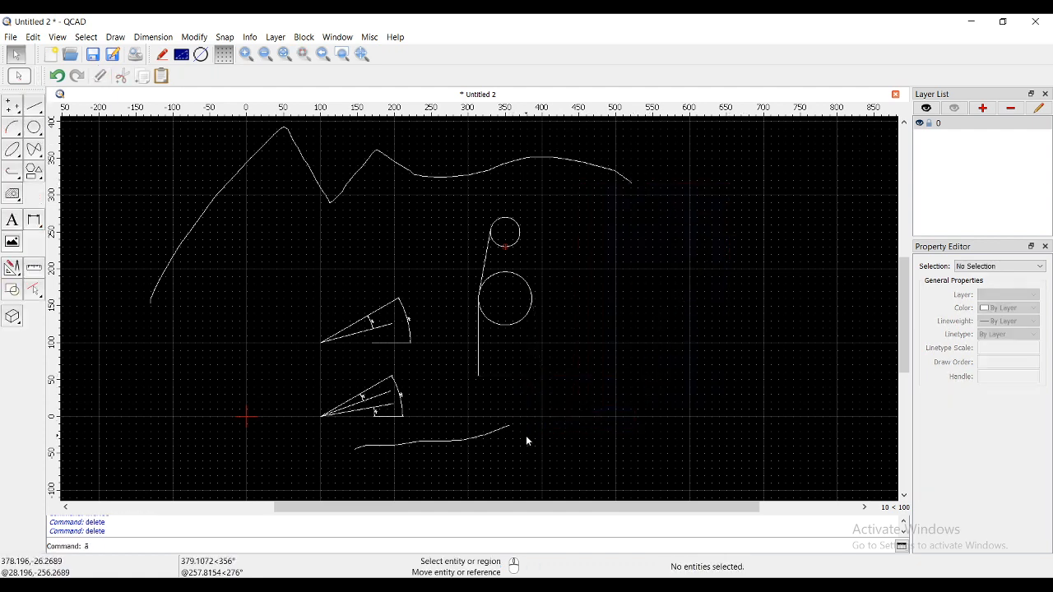
left_click_drag(539, 395, 349, 461)
key("Delete")
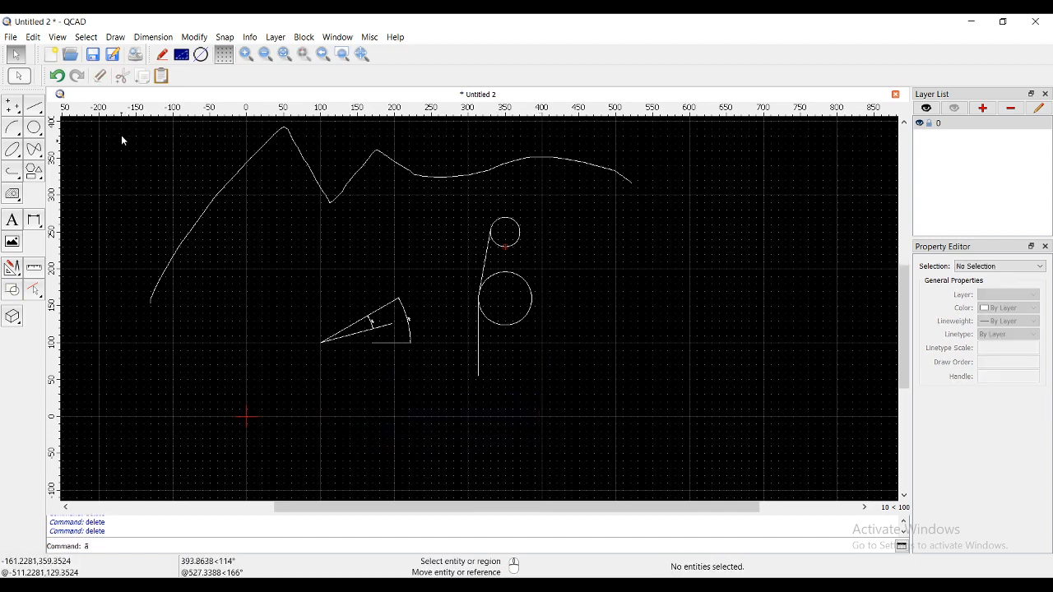
left_click_drag(108, 125, 707, 341)
key("Delete")
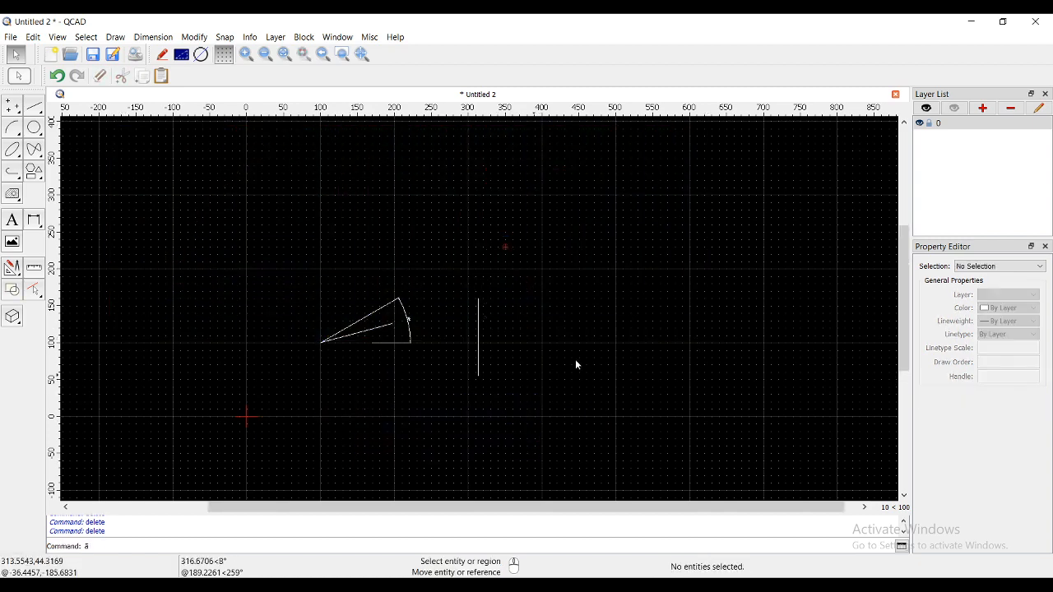
left_click_drag(284, 206, 624, 437)
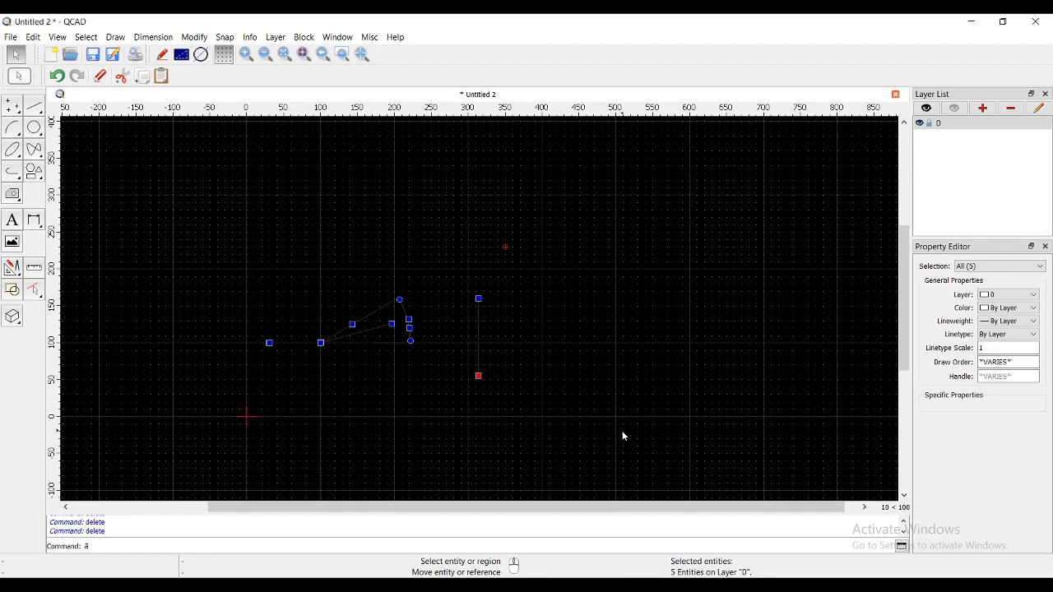
key("Delete")
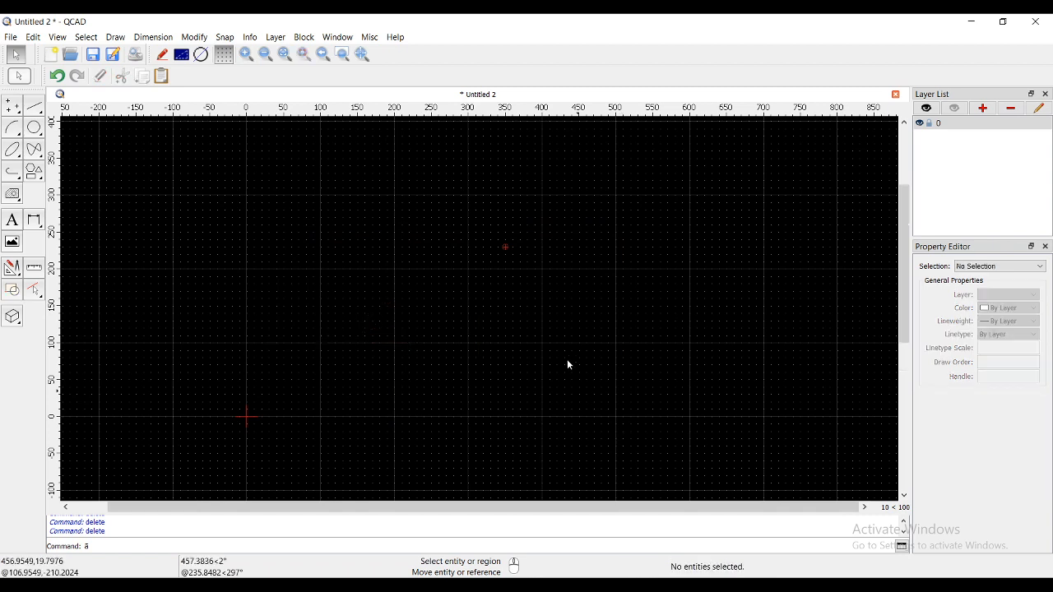
left_click(38, 109)
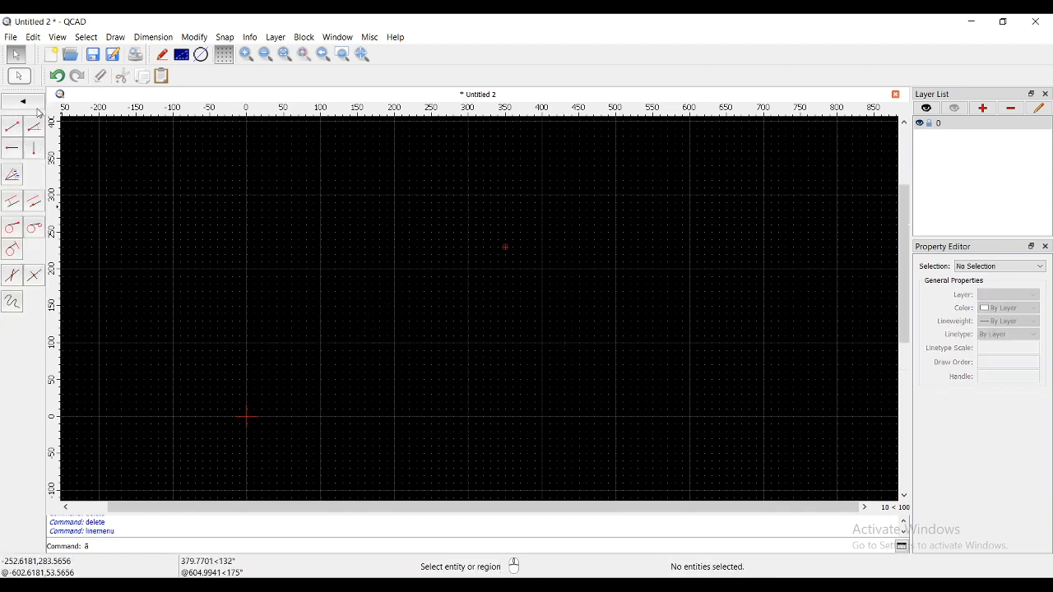
left_click(13, 161)
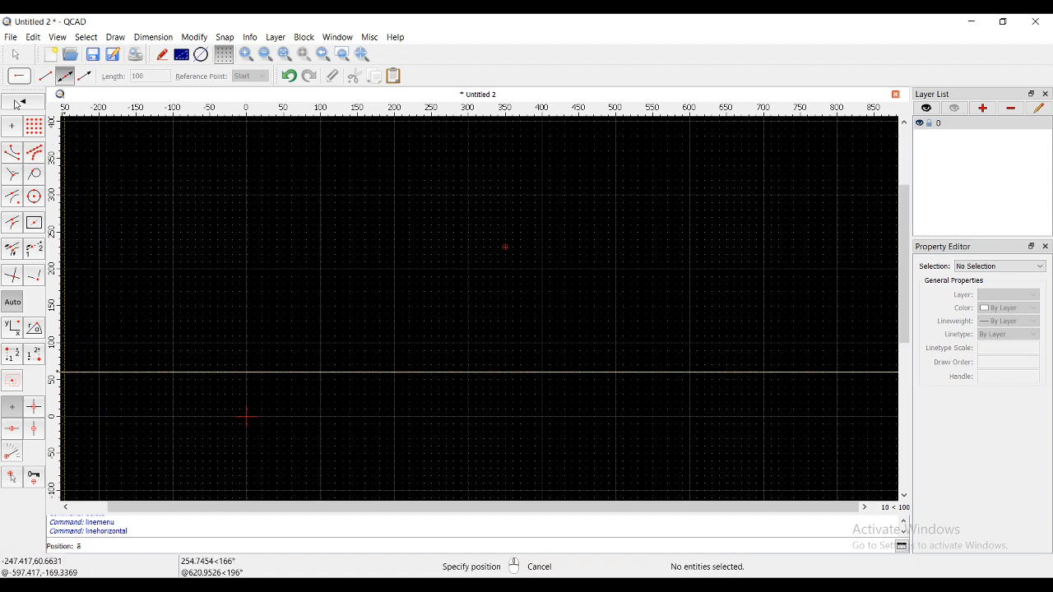
left_click(17, 104)
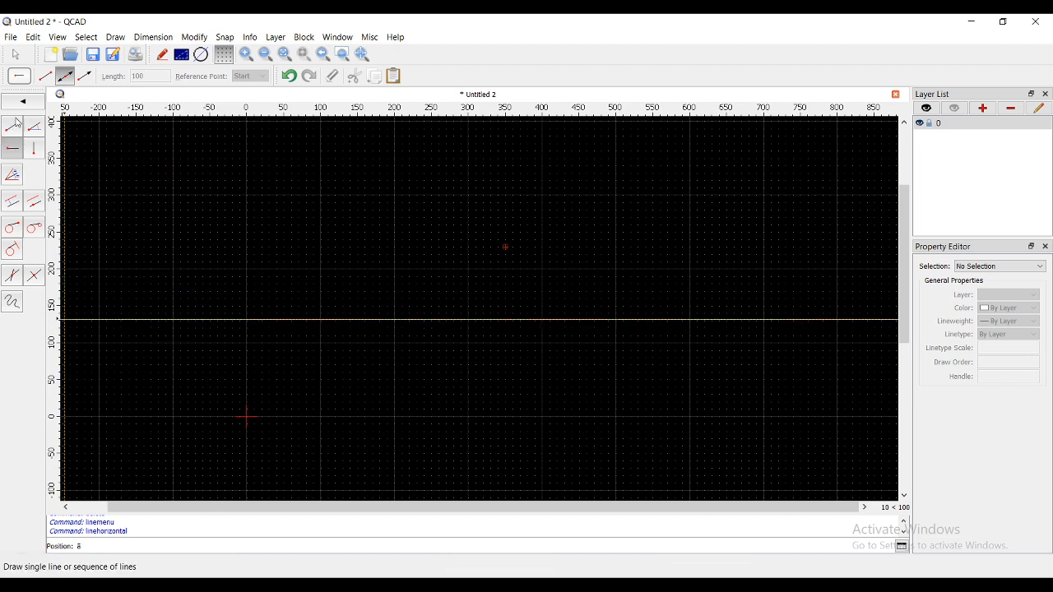
left_click(21, 102)
Place three single points at 0,200, 100,300 and 200,200
left_click(13, 107)
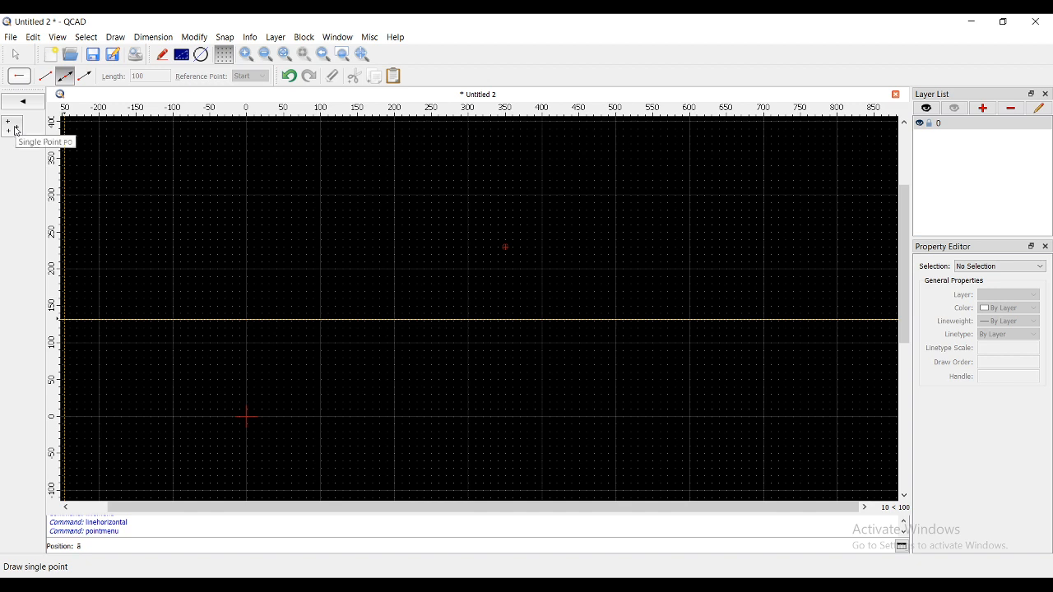
left_click(12, 127)
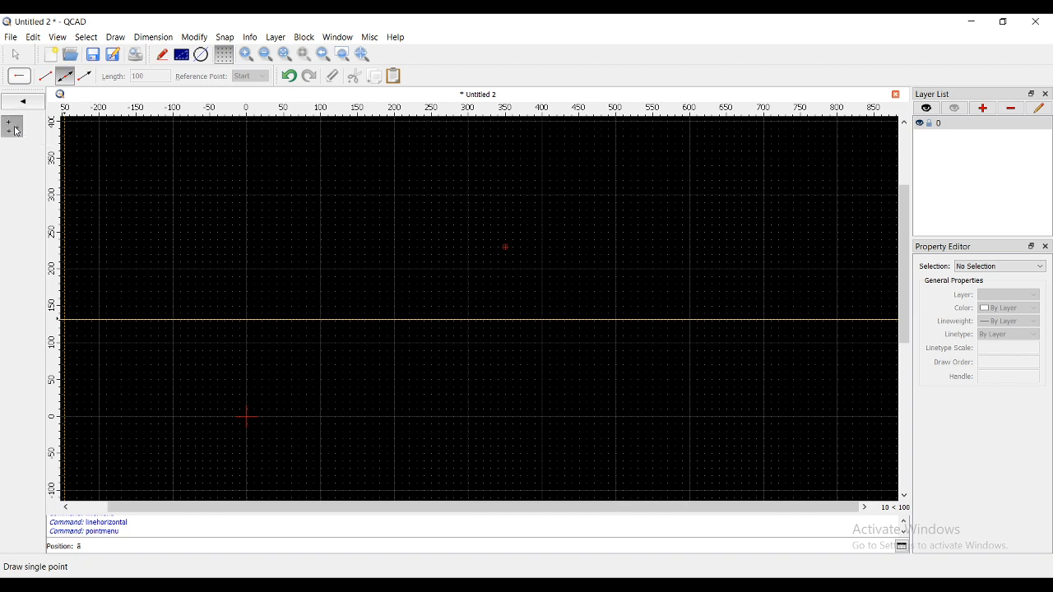
left_click(247, 269)
left_click(321, 195)
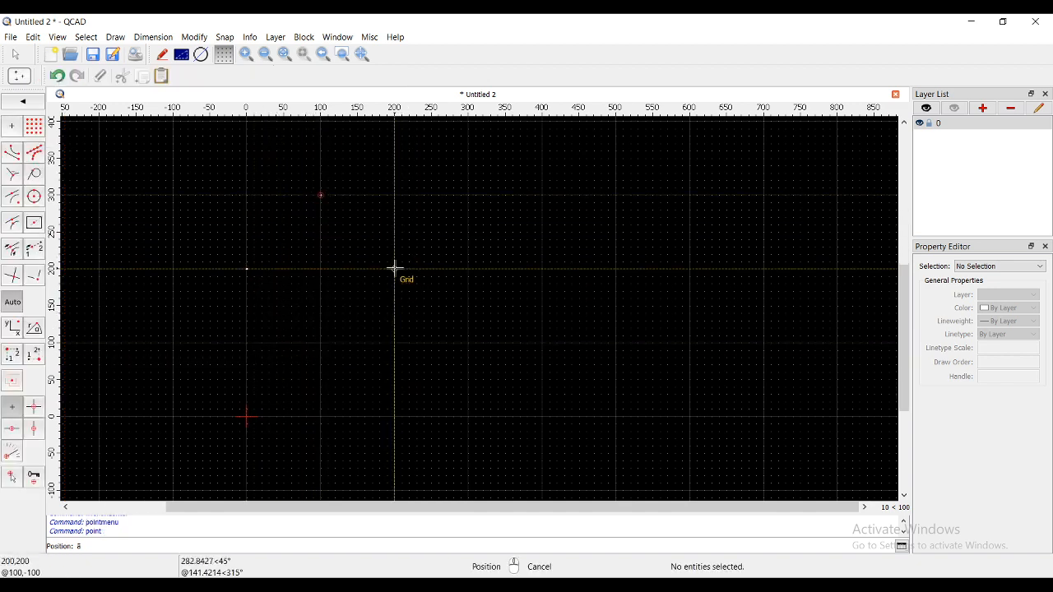
left_click(395, 269)
right_click(425, 383)
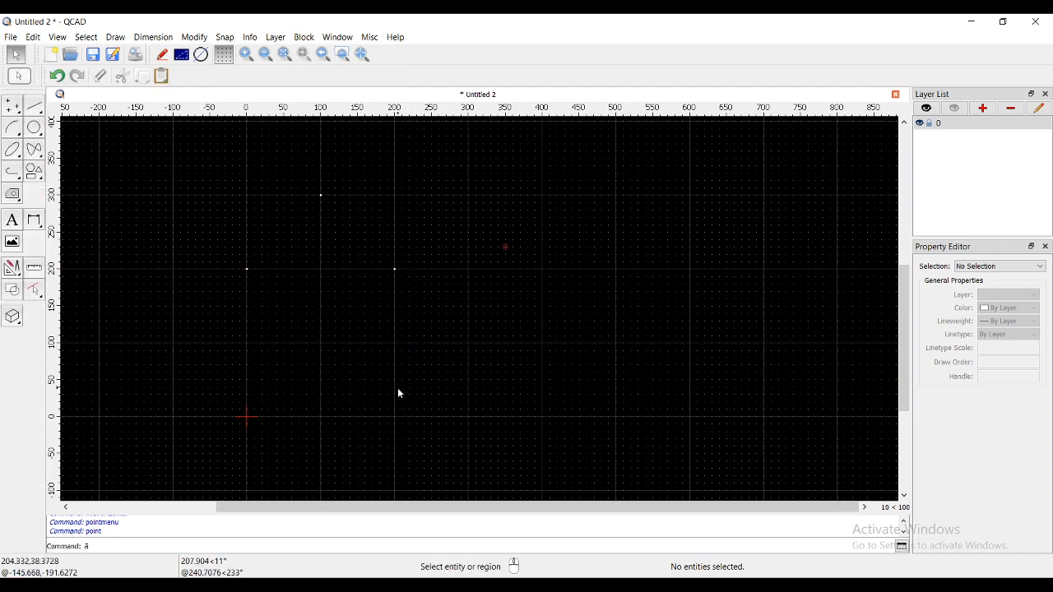
Set the drawing's point display to the X-shaped cross, mode 3, in the drawing preferences
scroll(239, 215, "up", 1)
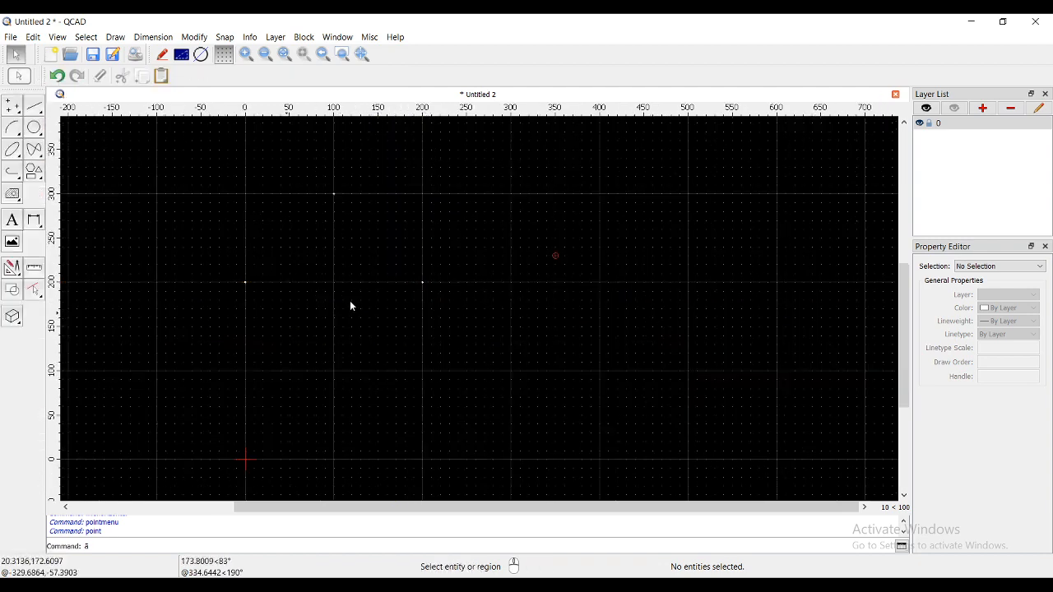
left_click(55, 38)
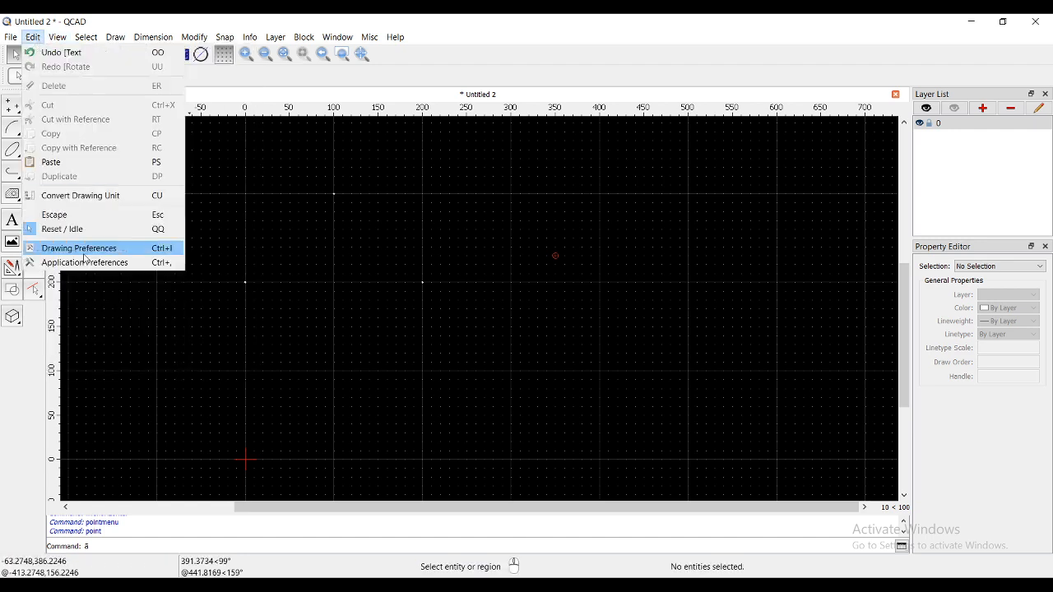
left_click(86, 260)
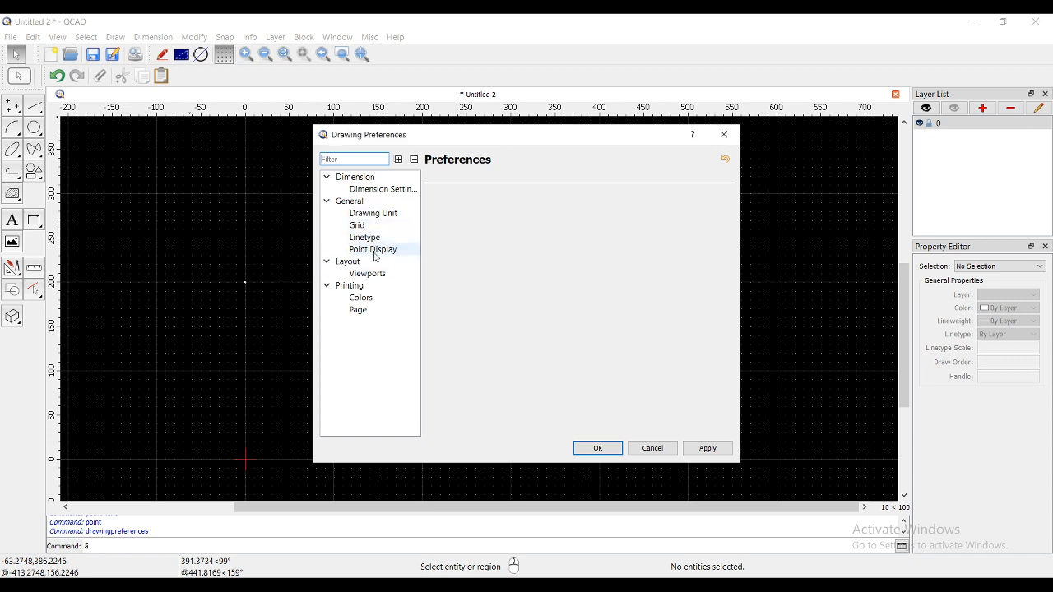
left_click(374, 250)
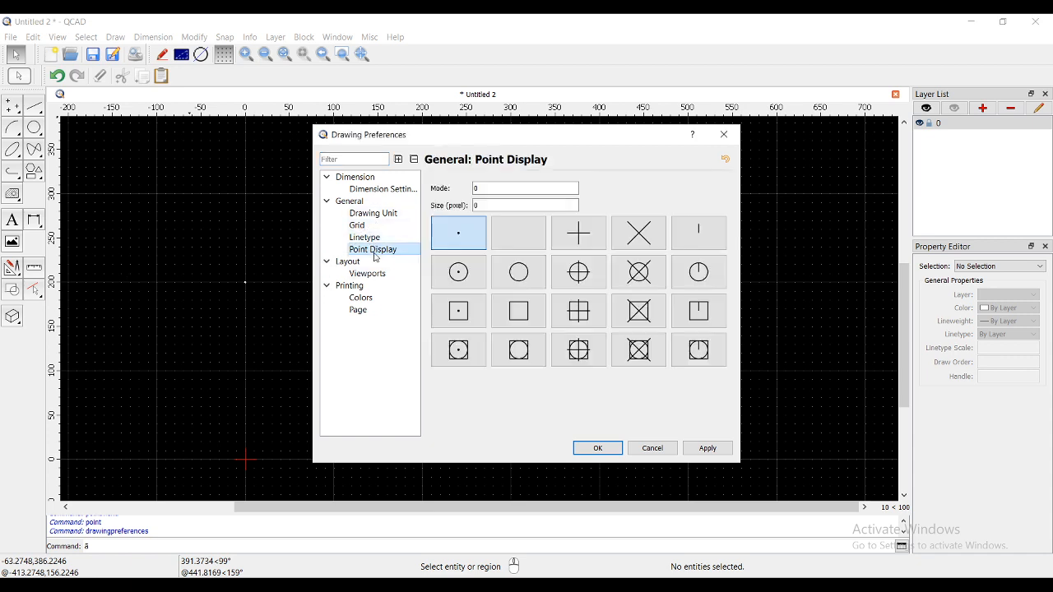
left_click(643, 241)
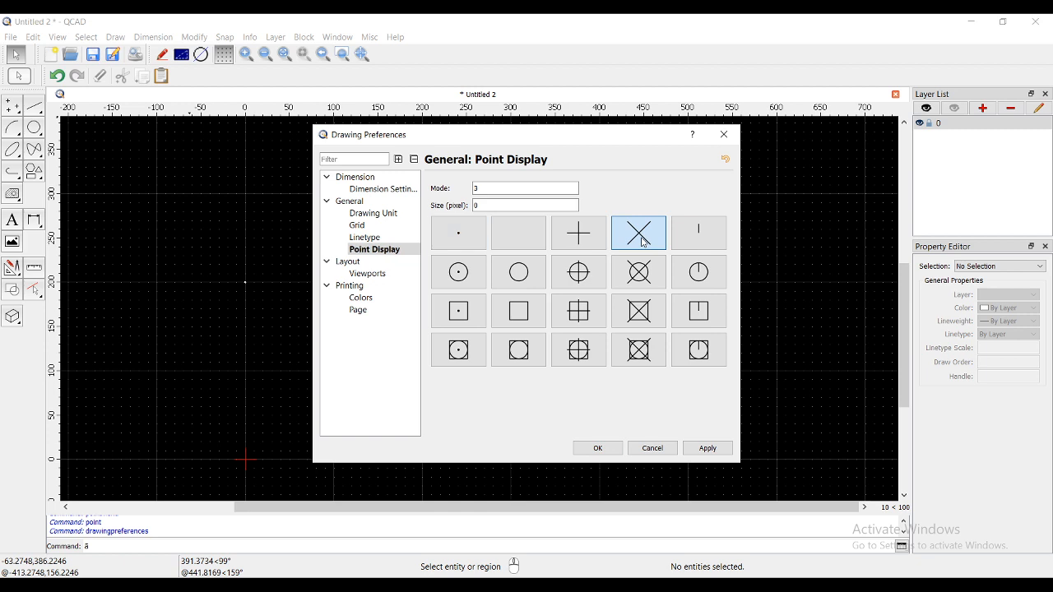
left_click(723, 451)
left_click(609, 449)
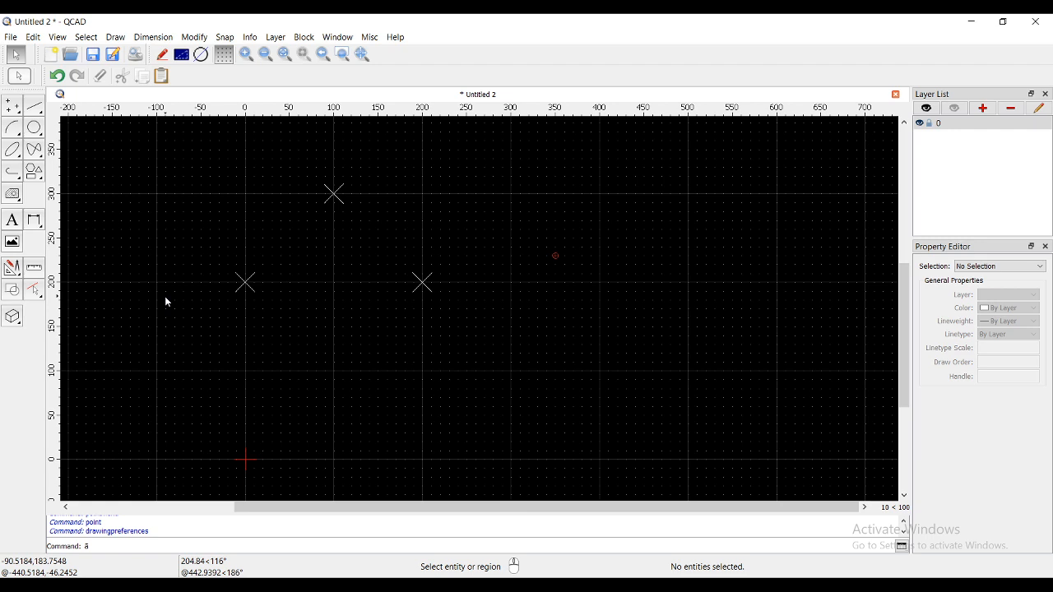
Select the three cross-shaped points and delete them
left_click(247, 284)
left_click(295, 327)
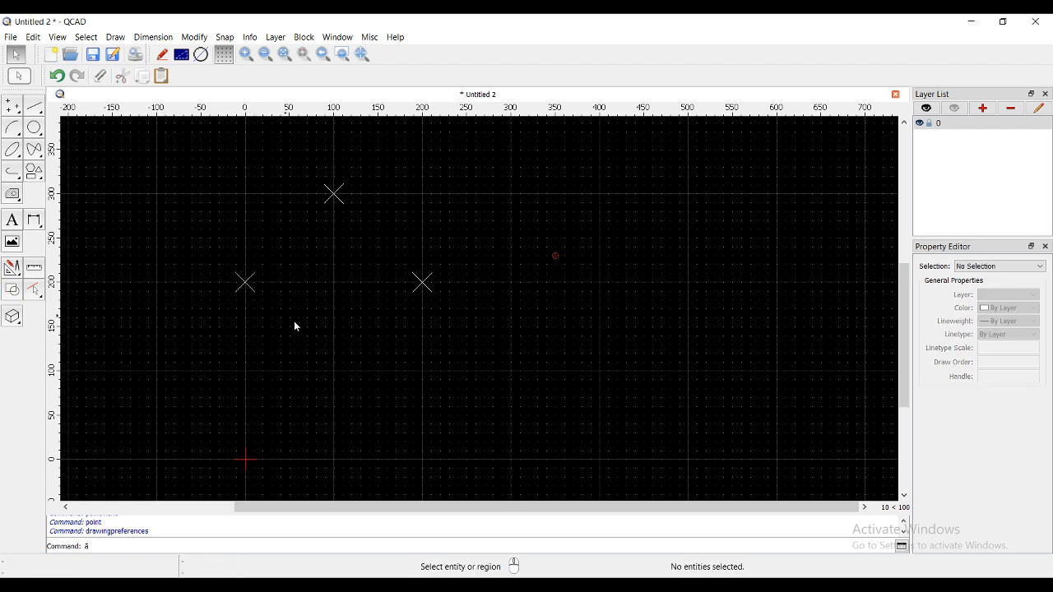
left_click(423, 284)
left_click(337, 209)
left_click_drag(197, 161, 474, 346)
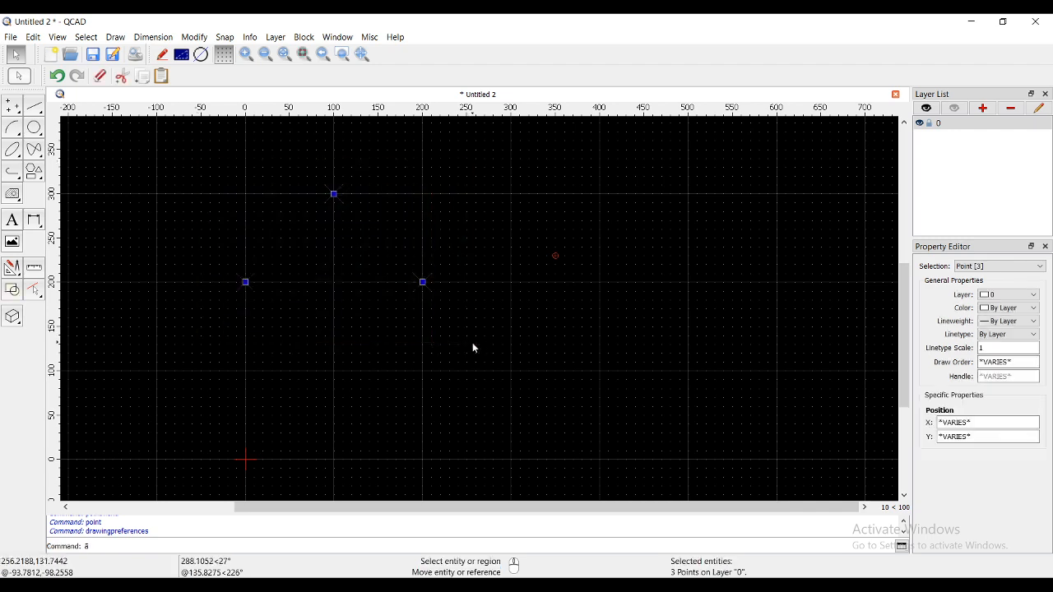
key("Delete")
left_click(11, 107)
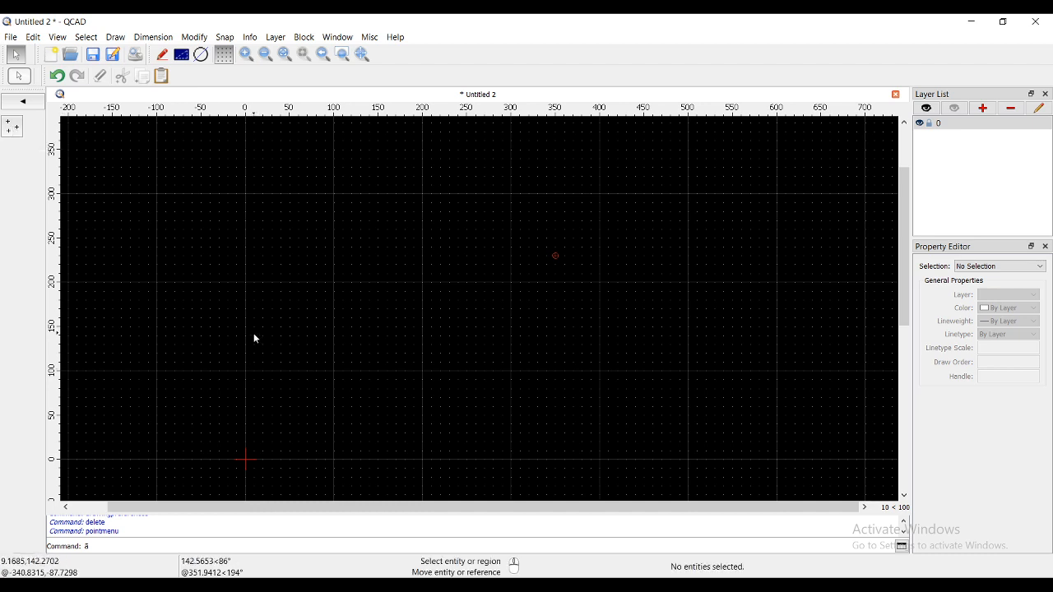
left_click(13, 103)
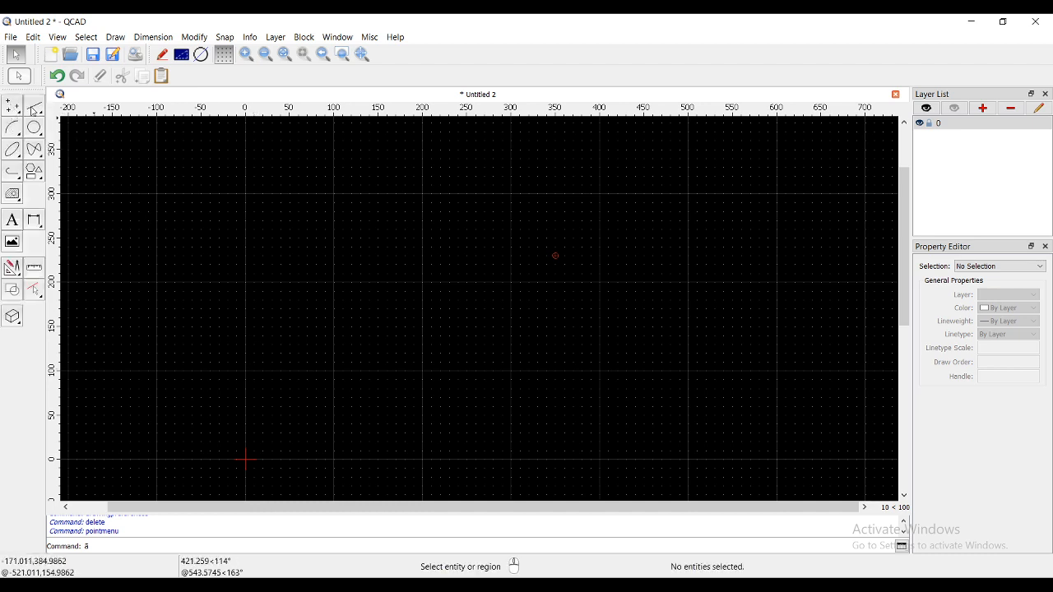